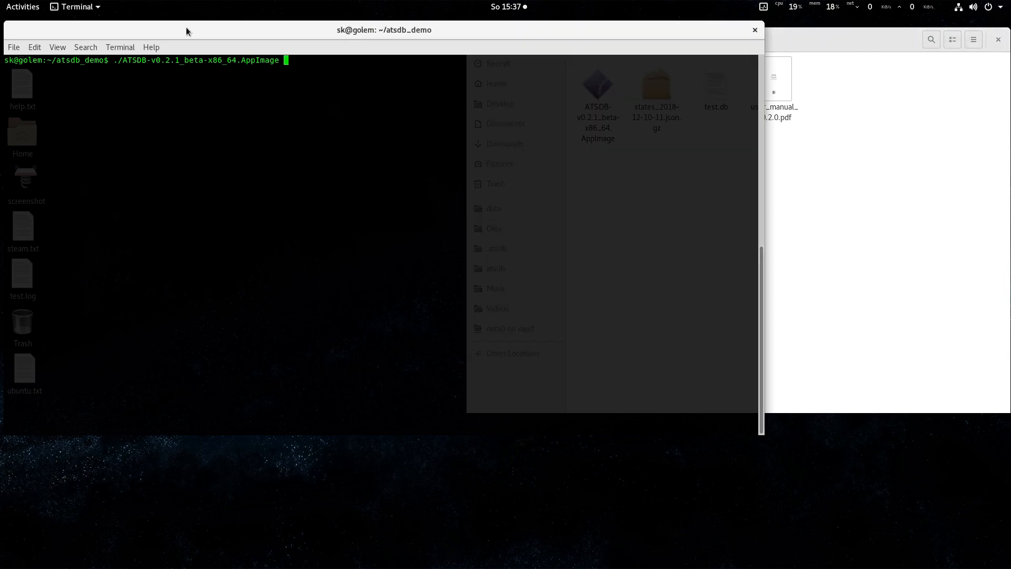
Step: Launch the ATSDB v0.2.1 beta AppImage and start it with the SQLite database test.db opened
key(Return)
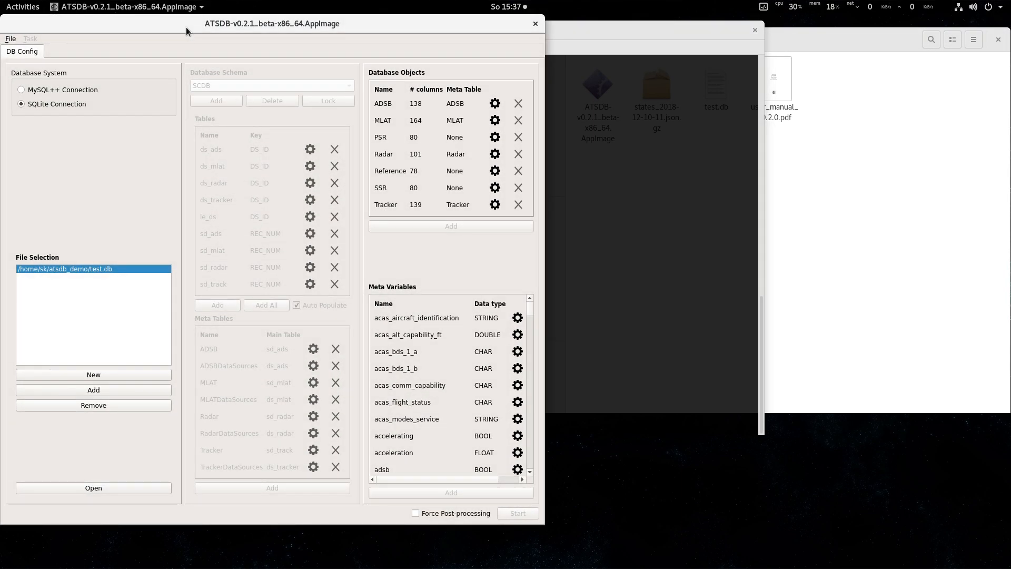
click(134, 487)
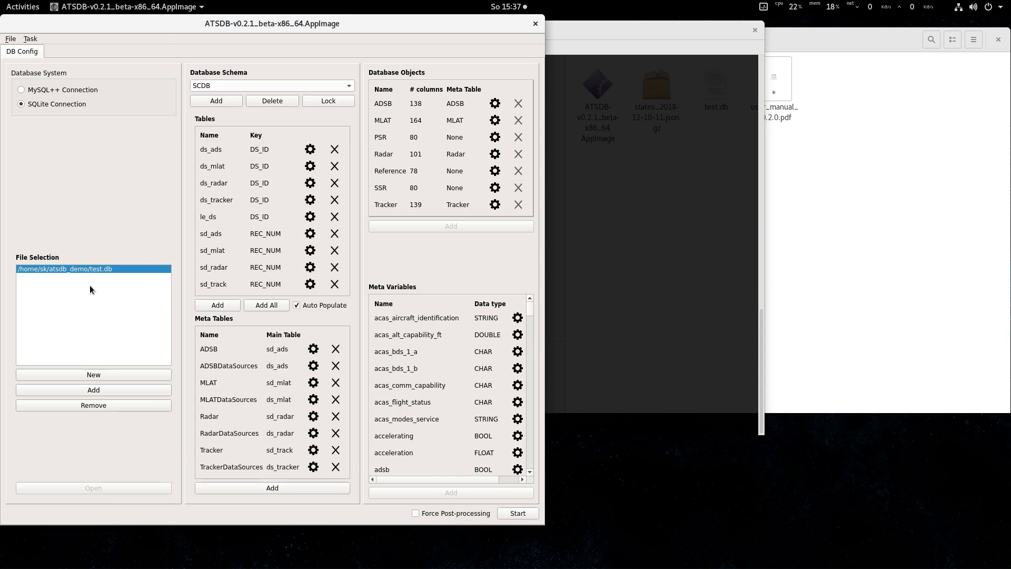
click(515, 512)
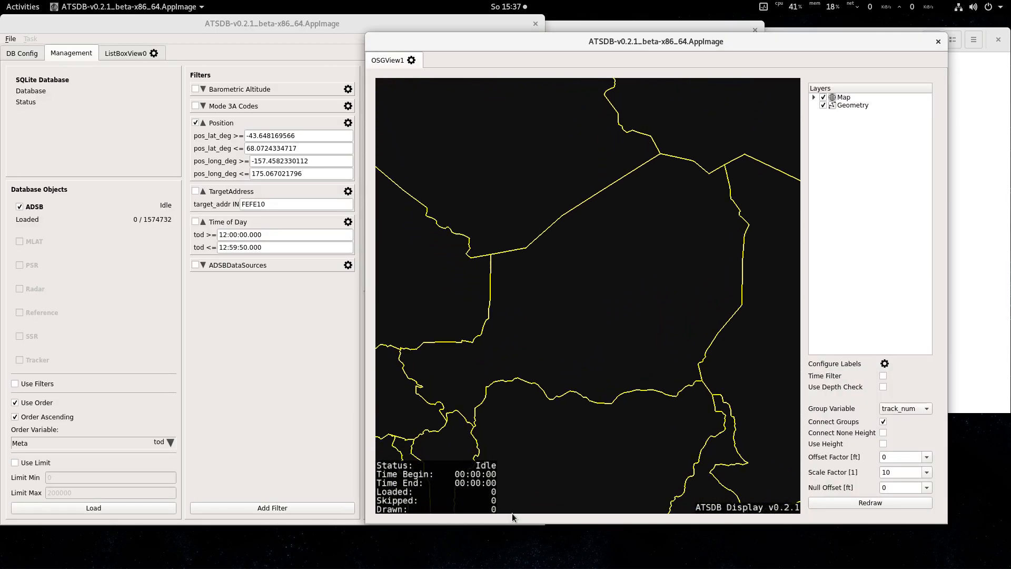
Step: Center the globe on Europe and maximize the OSGView1 window
scroll(544, 301, down, 10)
scroll(547, 300, down, 10)
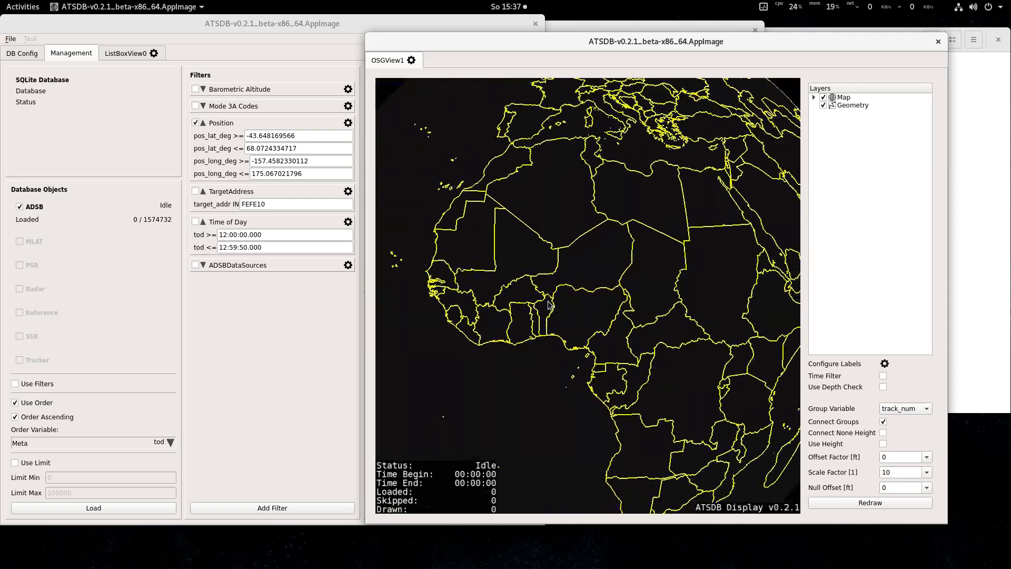
drag(572, 291, 560, 340)
scroll(605, 291, up, 10)
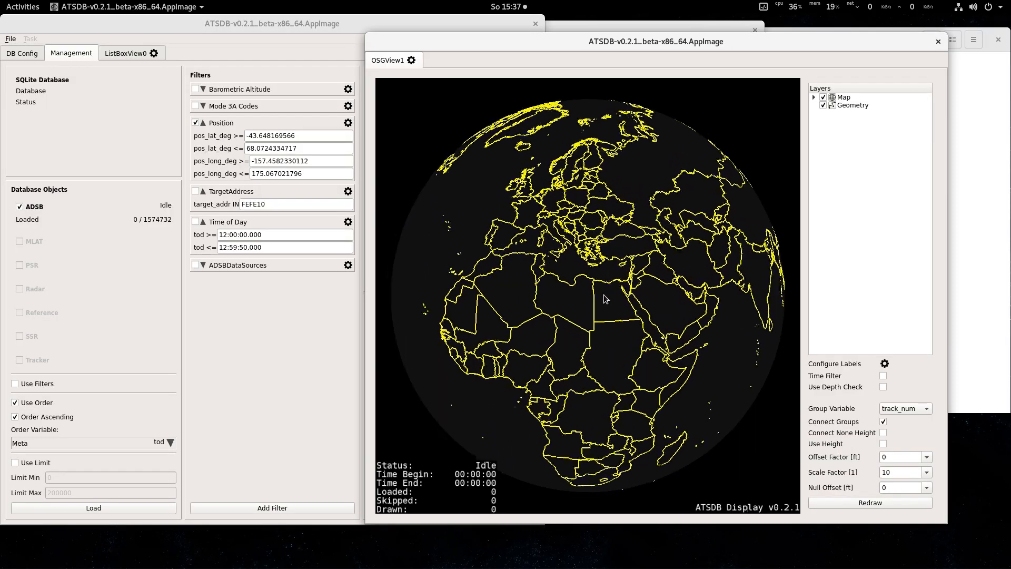
scroll(624, 311, up, 1)
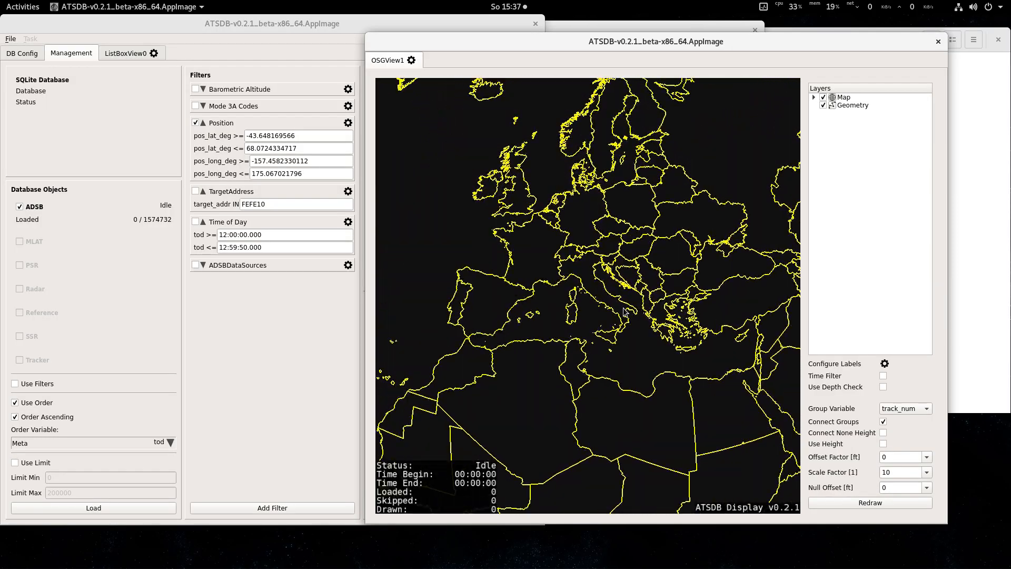
drag(589, 270, 587, 296)
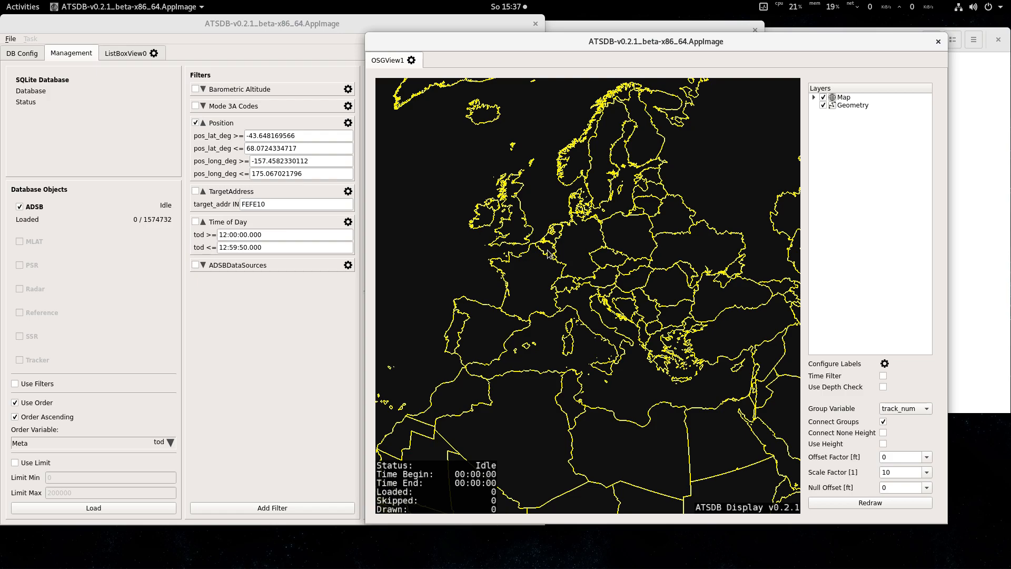
double_click(570, 46)
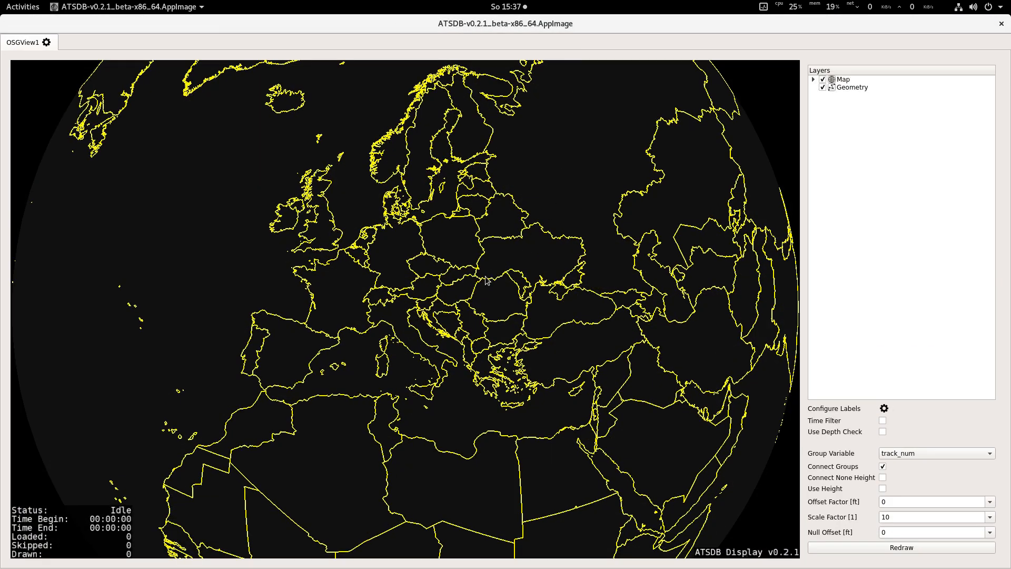
Step: Examine the country boundaries on the globe over Europe and Africa at different distances and viewing angles
scroll(361, 353, down, 3)
scroll(362, 355, down, 2)
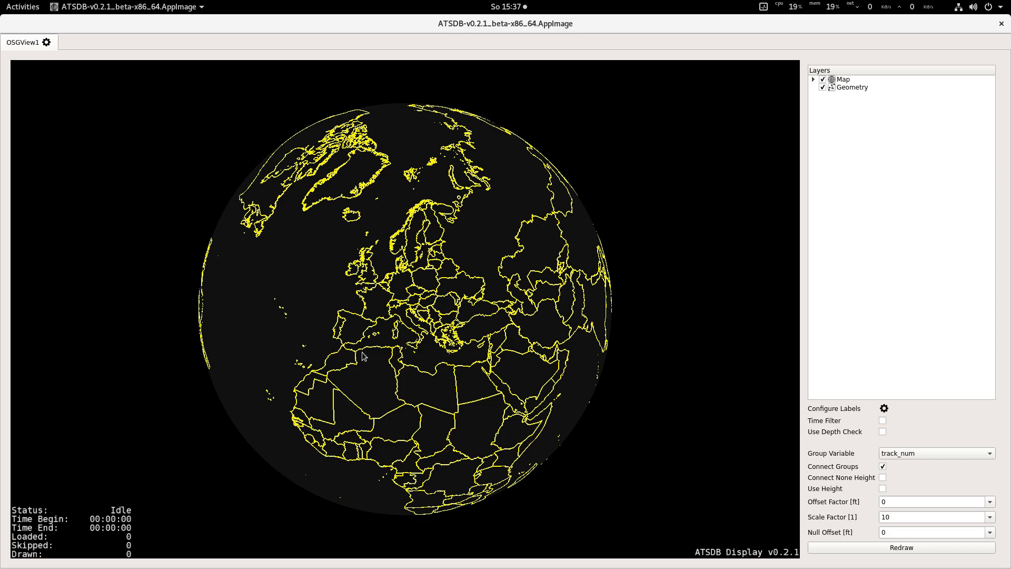
scroll(408, 321, up, 8)
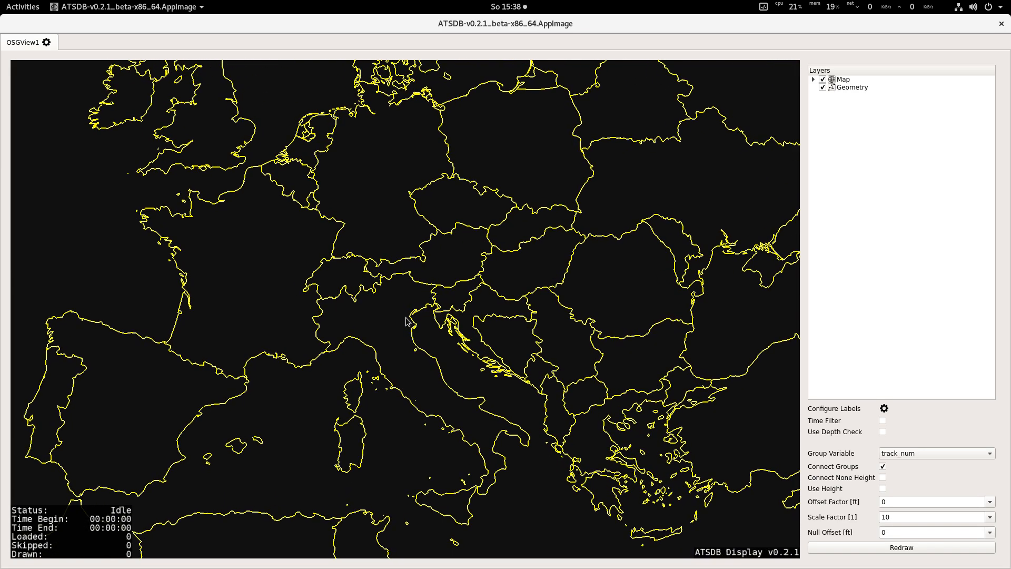
scroll(406, 318, down, 8)
drag(380, 332, 466, 332)
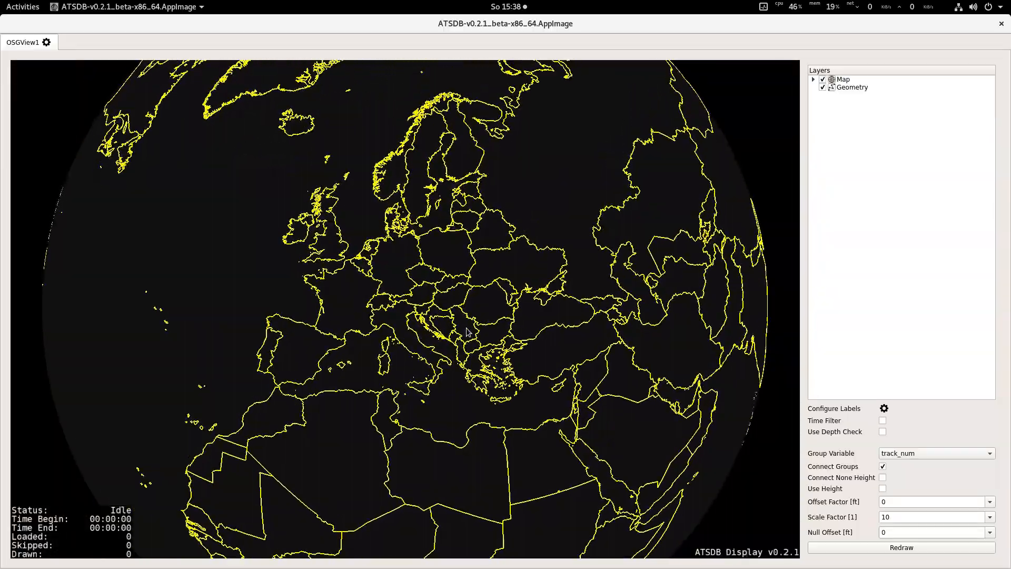
scroll(423, 288, up, 5)
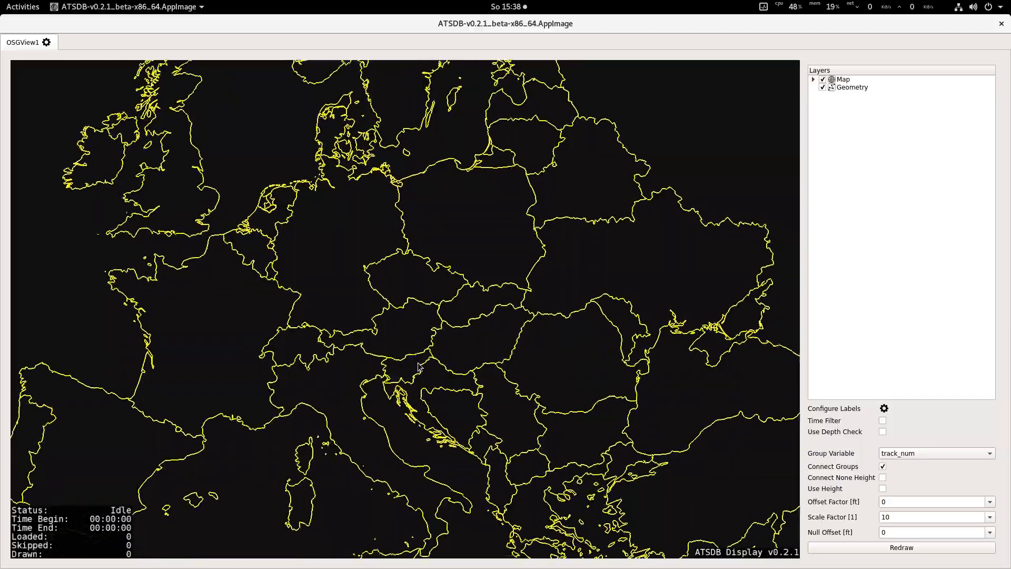
scroll(426, 329, down, 3)
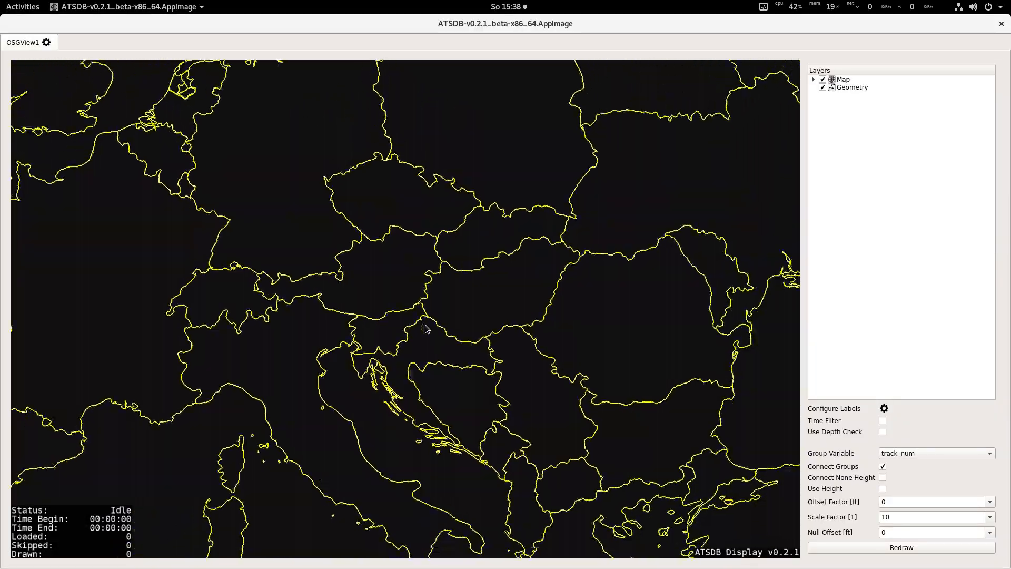
scroll(427, 330, down, 4)
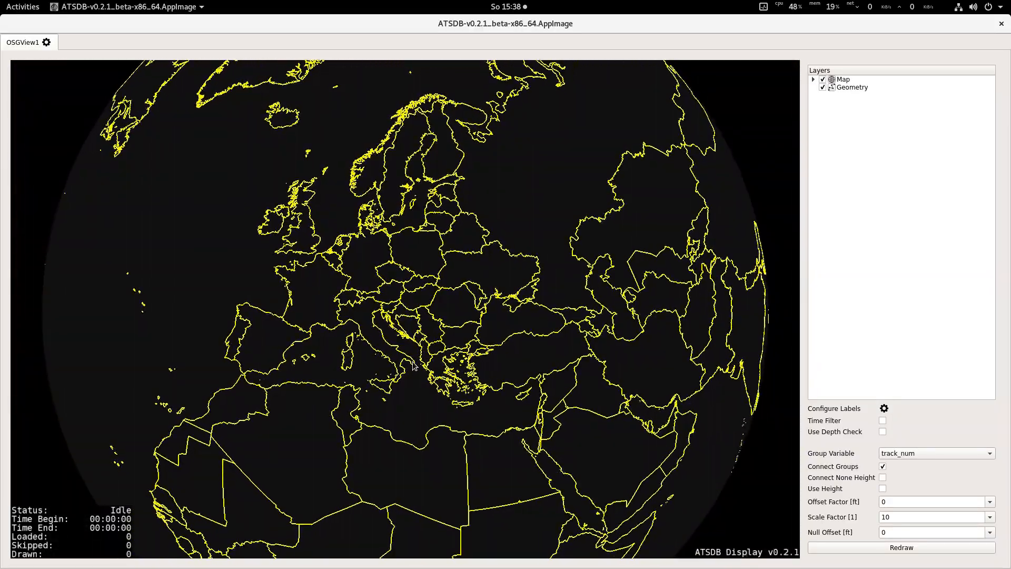
drag(421, 274, 381, 477)
drag(384, 339, 568, 335)
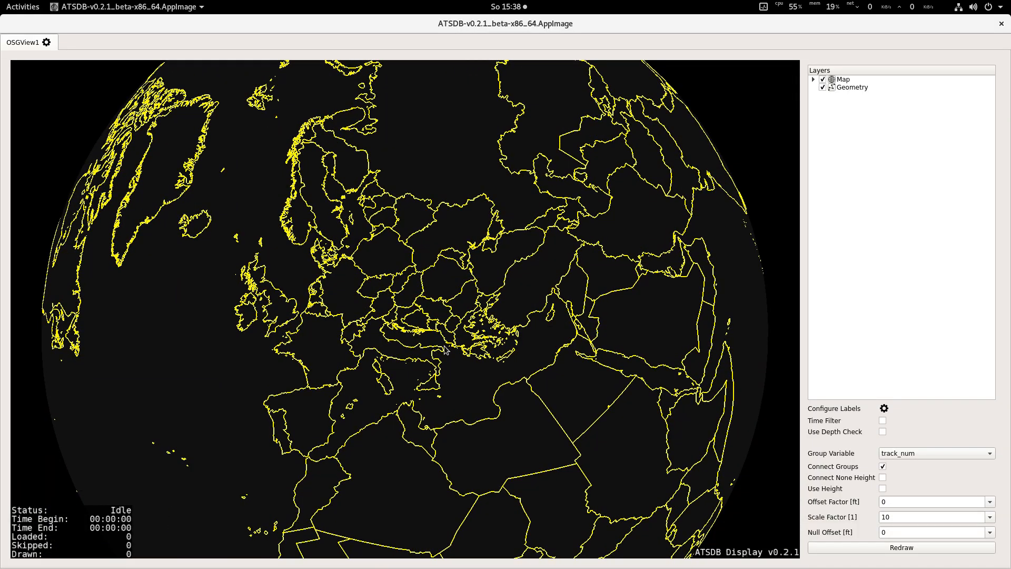
scroll(445, 347, up, 5)
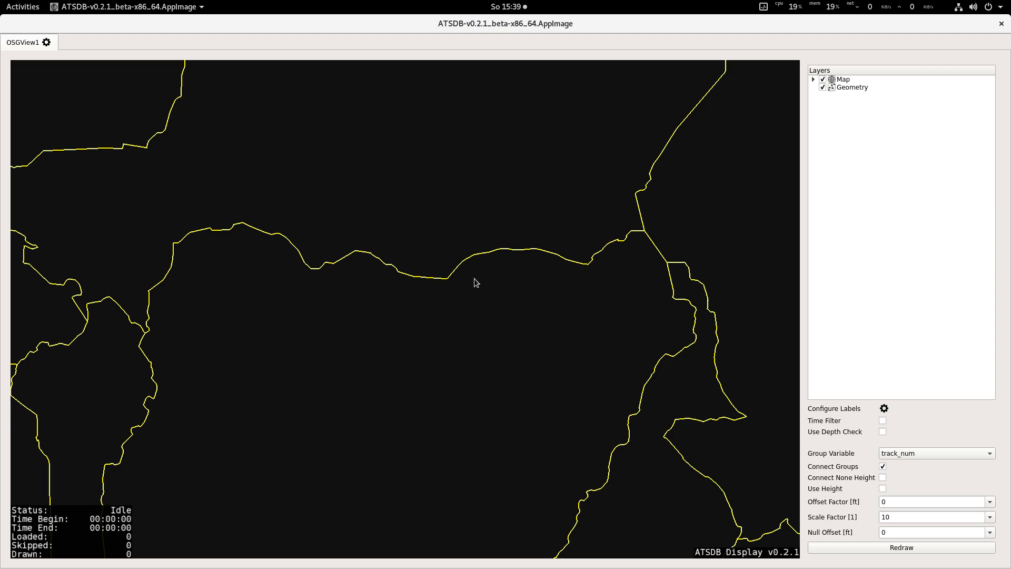
scroll(443, 316, down, 3)
scroll(442, 319, down, 3)
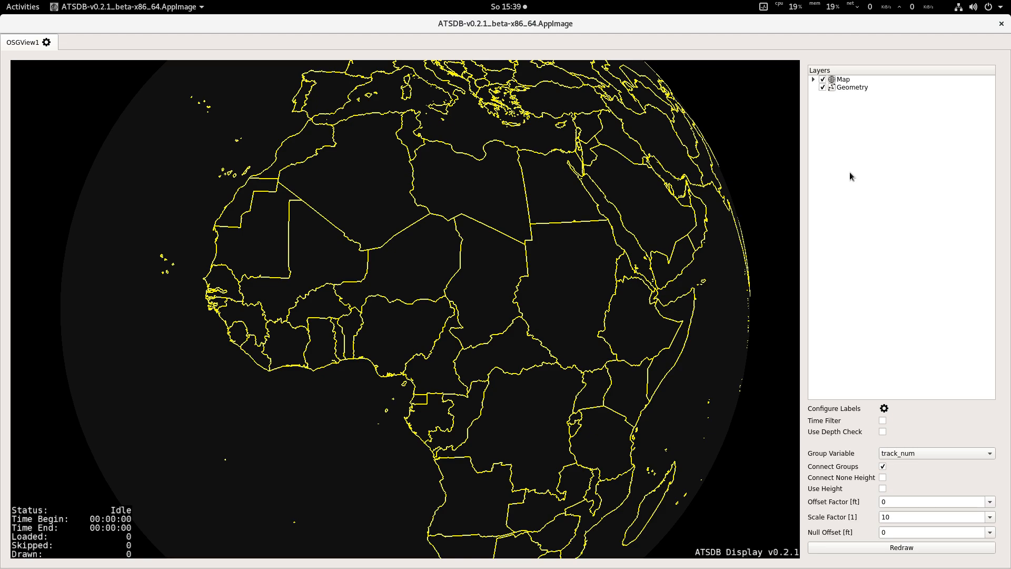
Step: Expand the Map layer and switch its map file to arcgis.earth
click(813, 80)
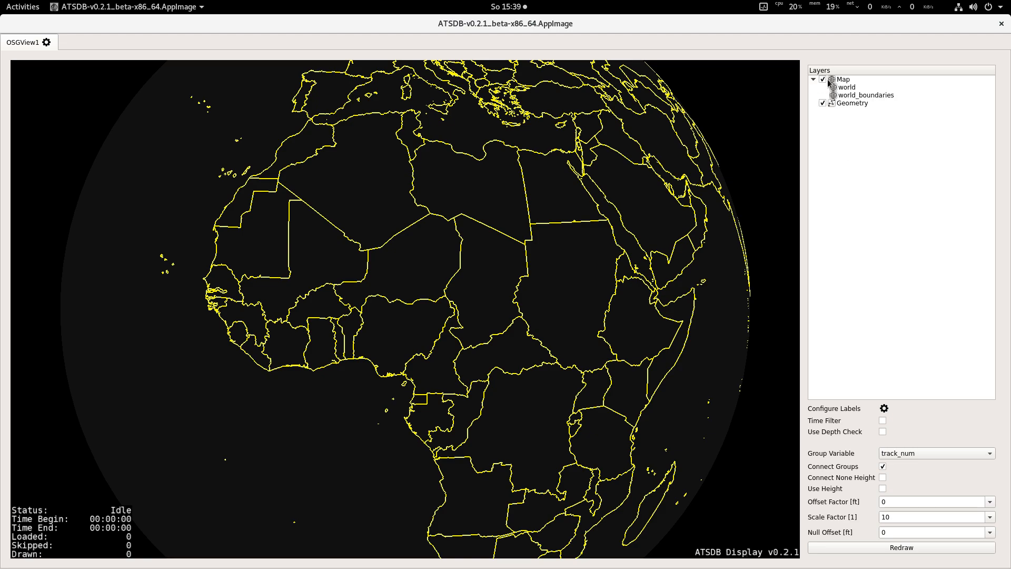
right_click(831, 81)
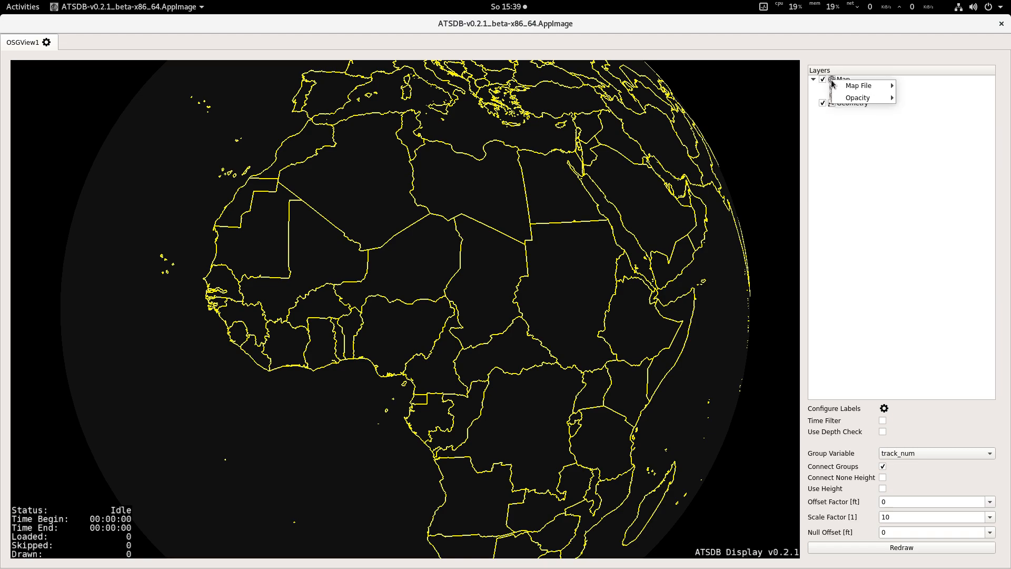
mouse_move(847, 84)
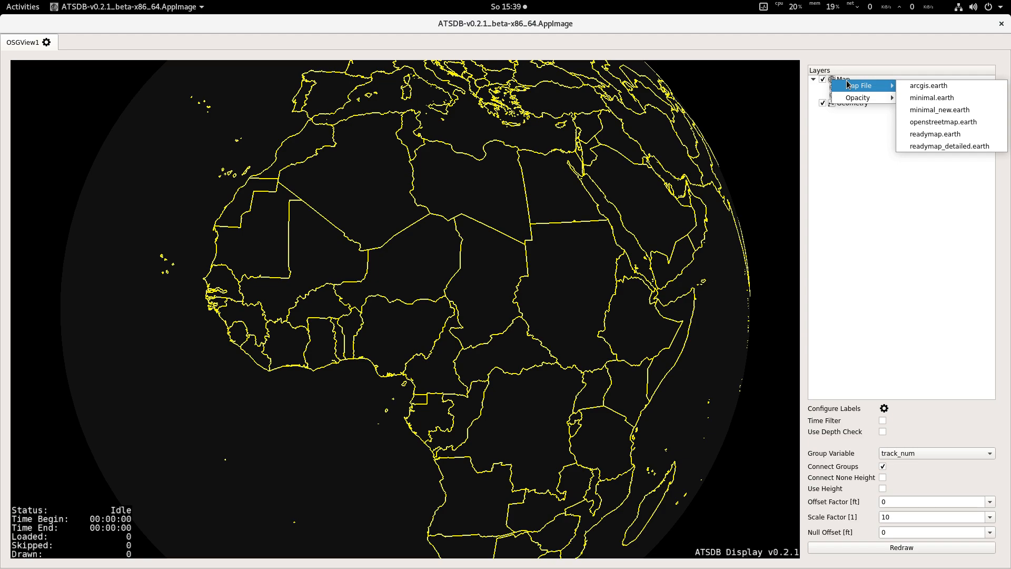
click(927, 85)
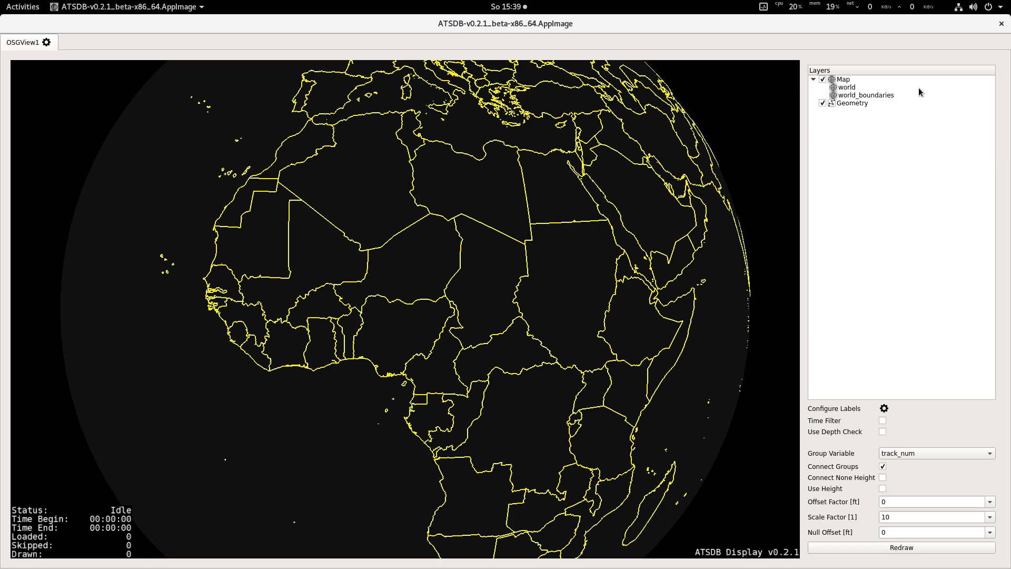
Step: Examine the satellite imagery and terrain elevation of the Alps up close and at a tilted angle, then restore the whole-globe view
scroll(453, 264, up, 5)
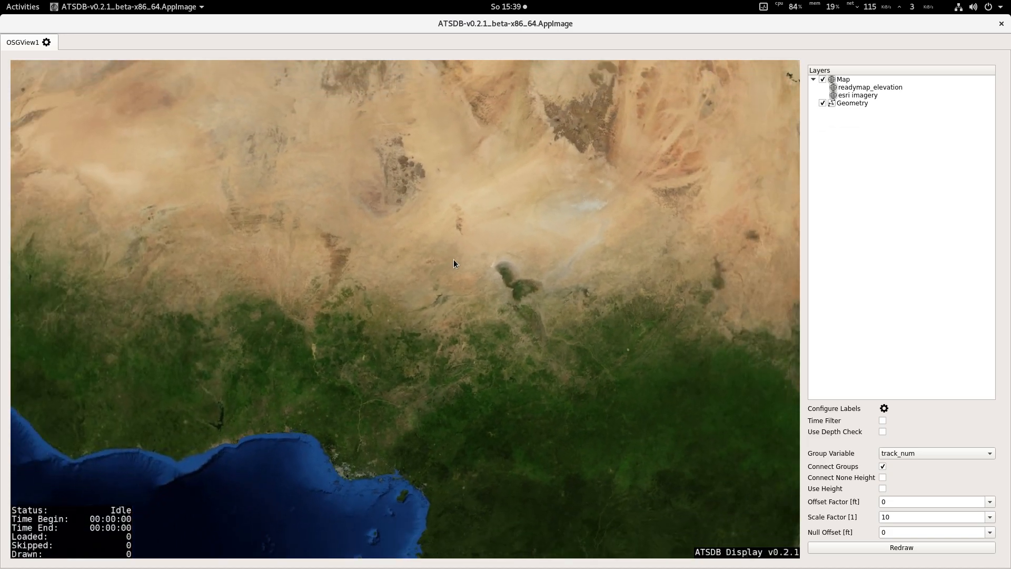
scroll(453, 260, down, 5)
drag(390, 161, 411, 419)
double_click(415, 381)
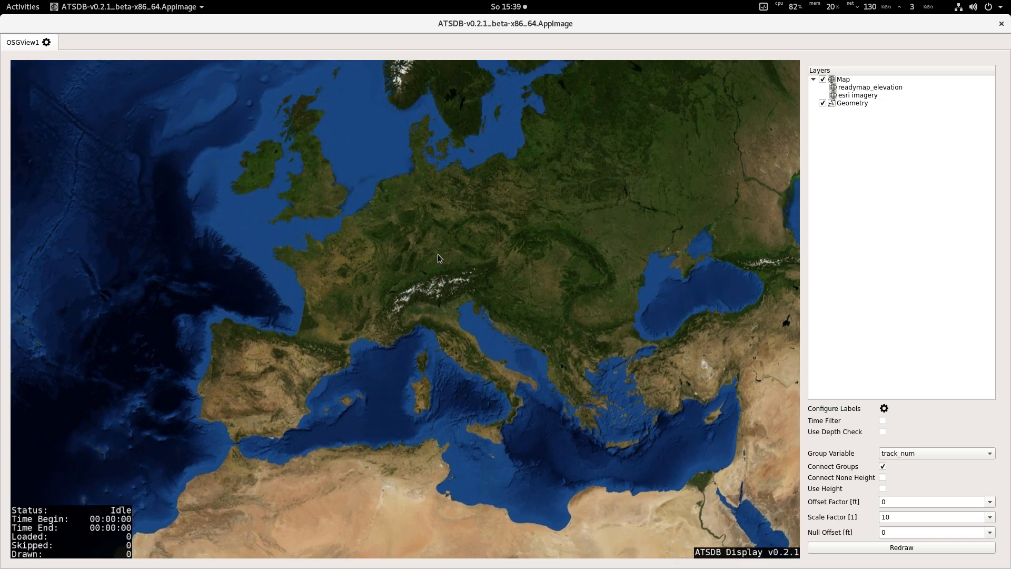
scroll(432, 283, up, 5)
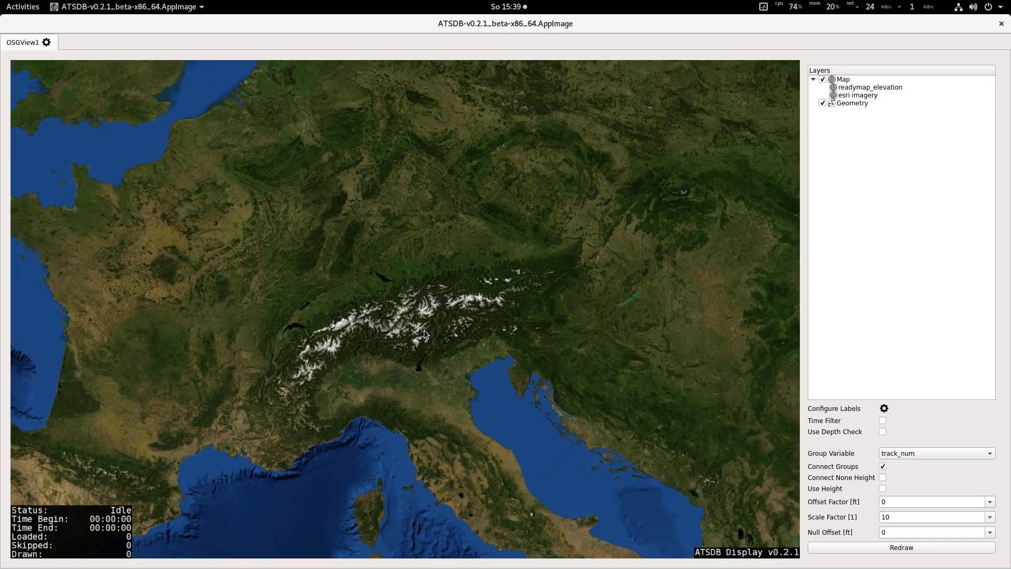
scroll(430, 311, up, 2)
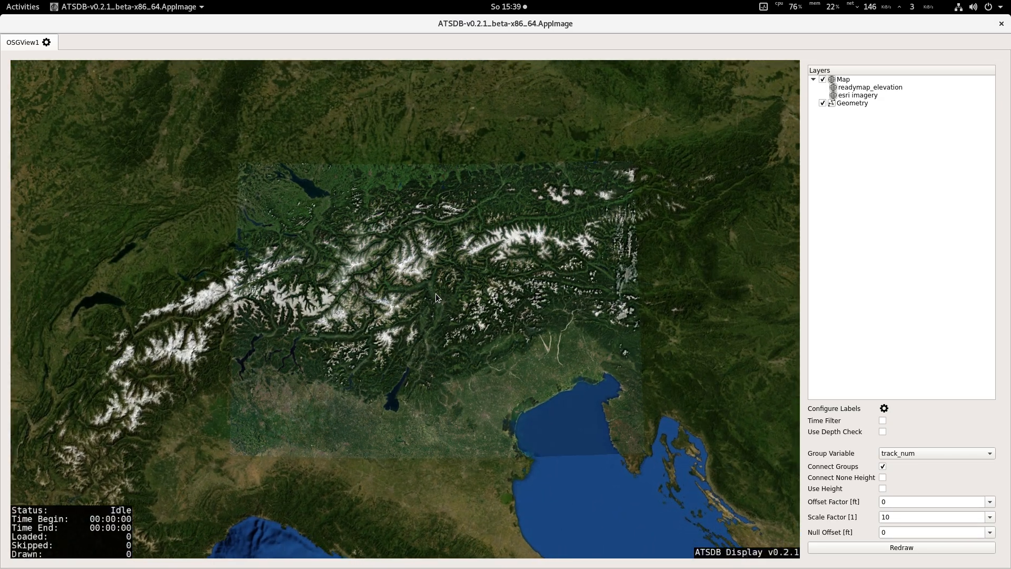
scroll(436, 297, up, 4)
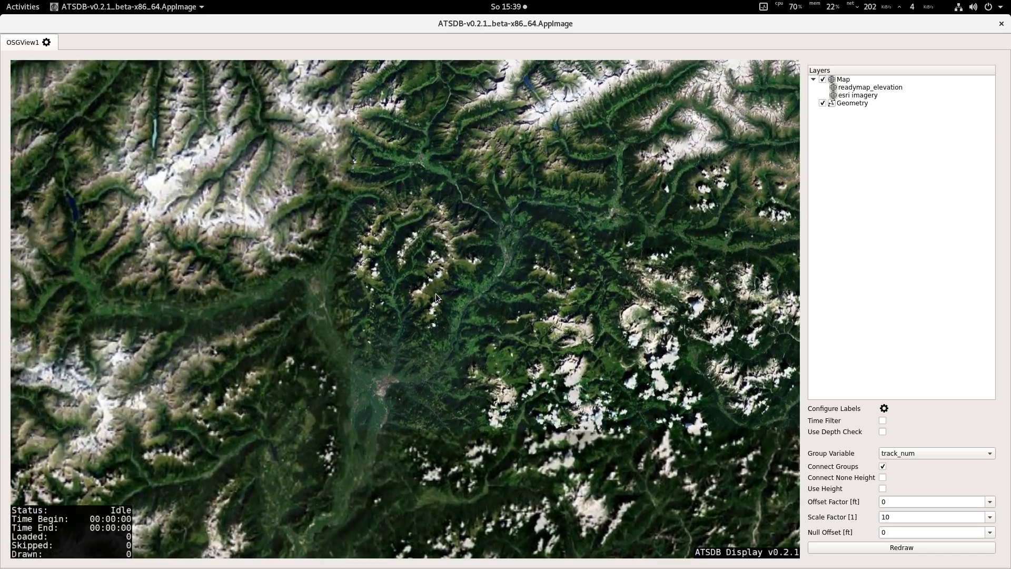
drag(435, 293, 590, 44)
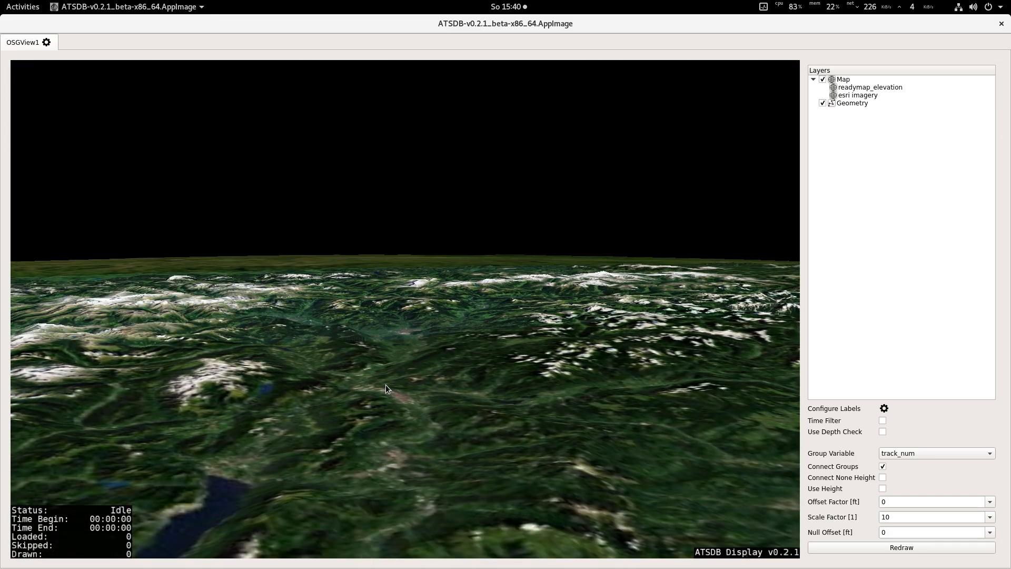
scroll(407, 343, up, 3)
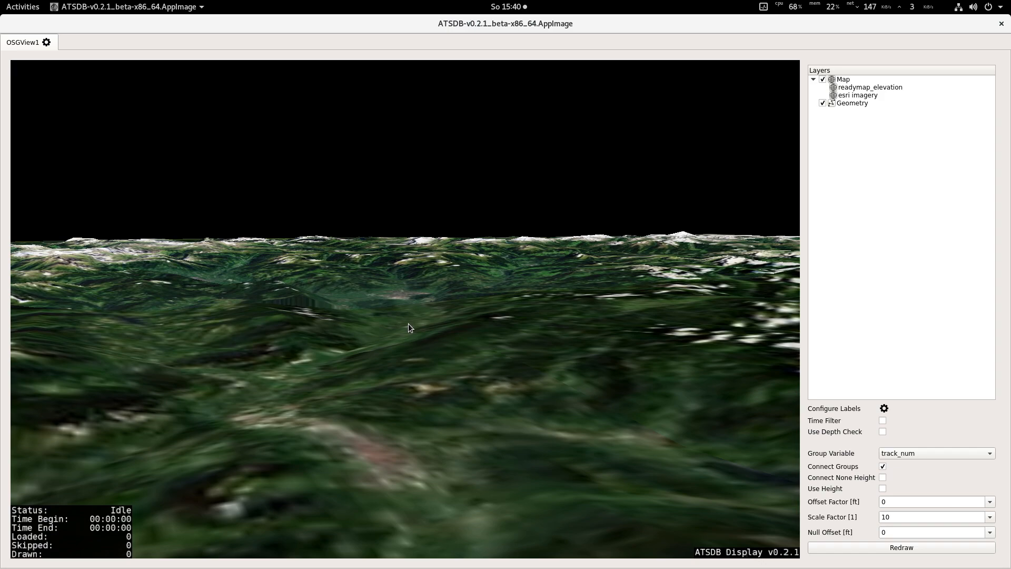
scroll(409, 323, down, 3)
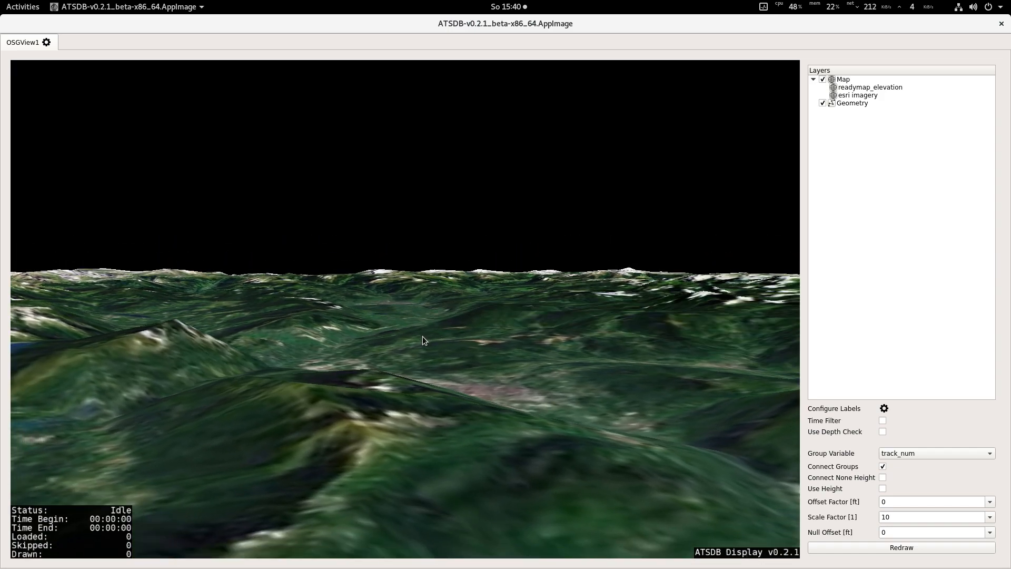
drag(422, 339, 394, 336)
key(space)
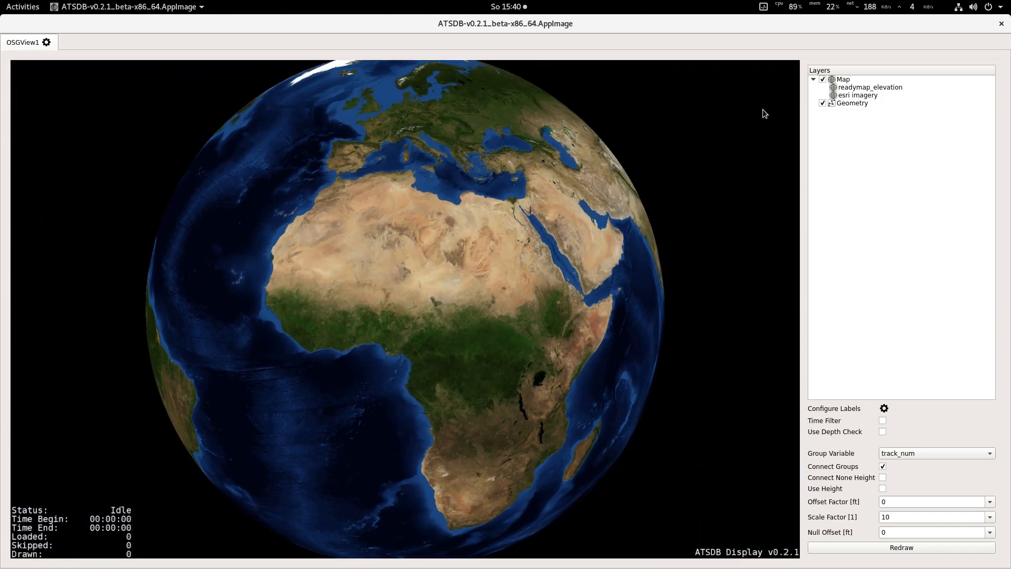
Step: Switch the Map layer's map file to openstreetmap.earth
right_click(836, 81)
mouse_move(838, 86)
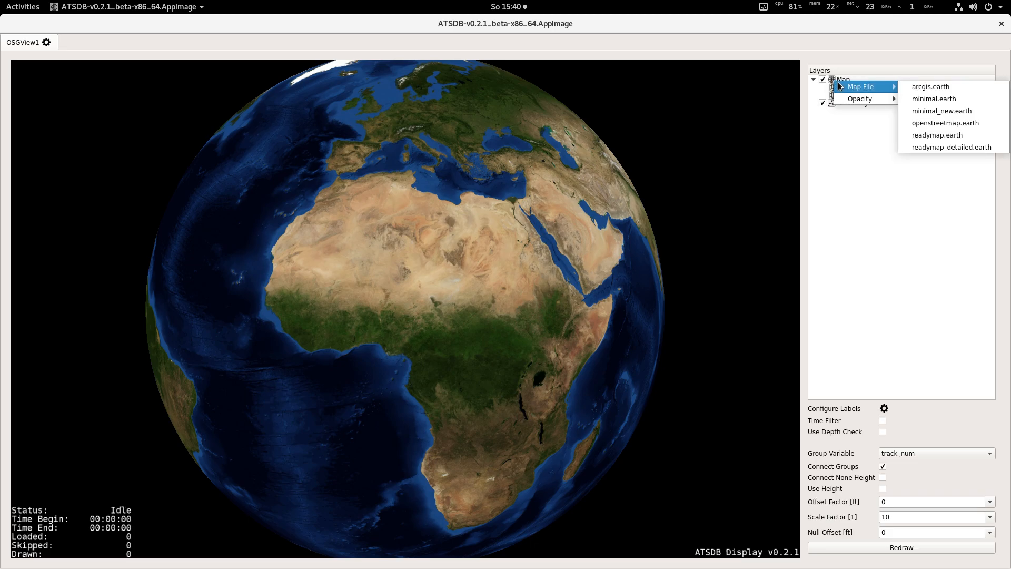
click(919, 124)
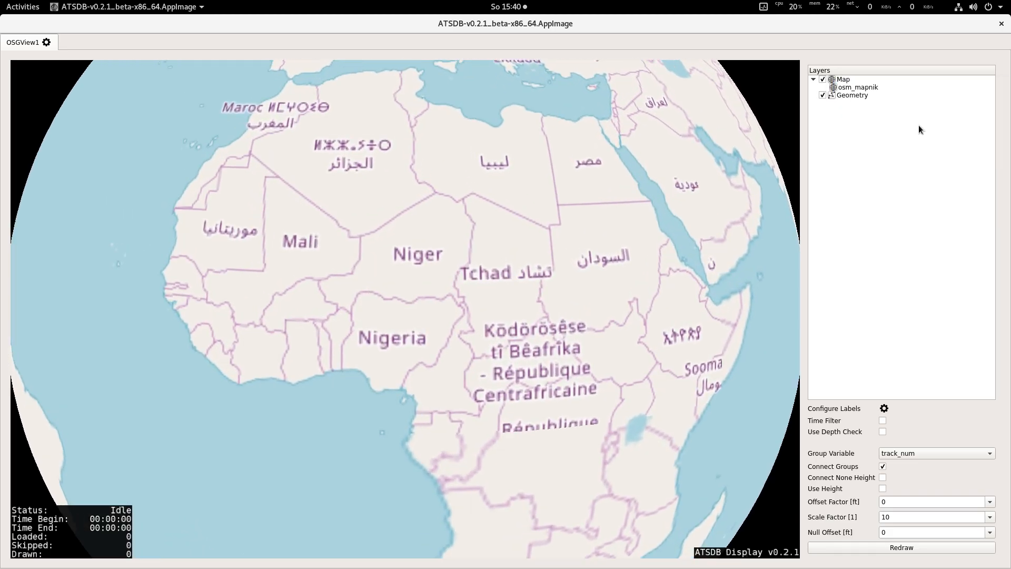
Step: Examine the OpenStreetMap detail of Central Europe around Wien
scroll(430, 205, down, 8)
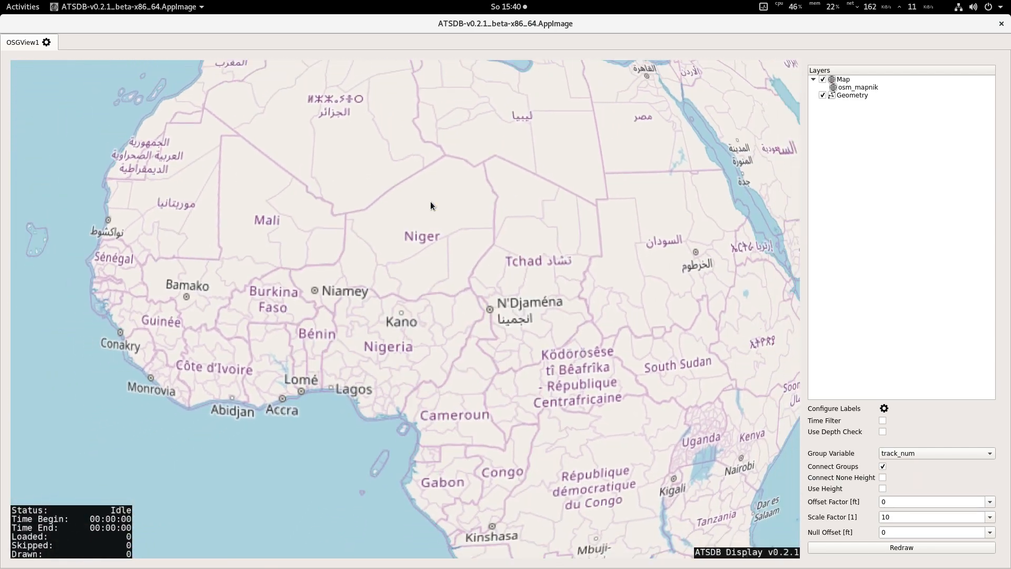
drag(421, 164, 409, 401)
drag(437, 225, 422, 287)
scroll(423, 289, up, 6)
scroll(431, 305, up, 8)
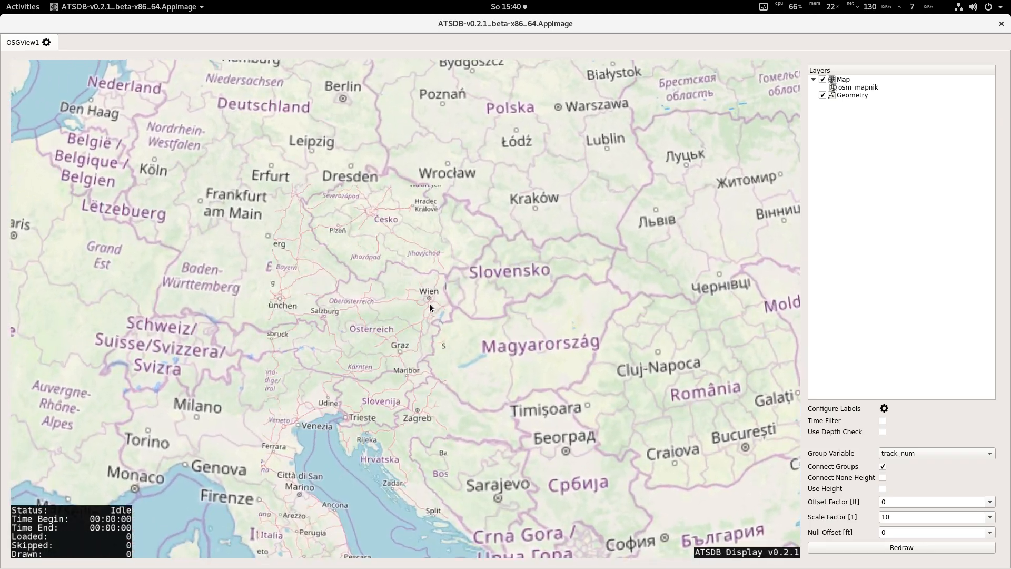
scroll(403, 299, up, 8)
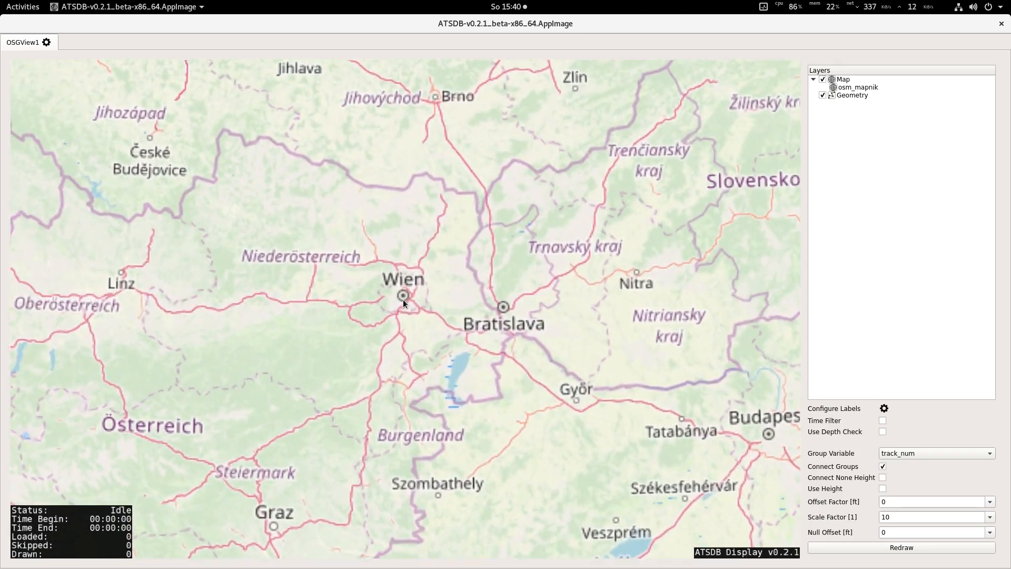
Step: Examine the OpenStreetMap detail of Wien and the runways and taxiways of its airport up close, then restore the overview of Europe
scroll(402, 293, up, 8)
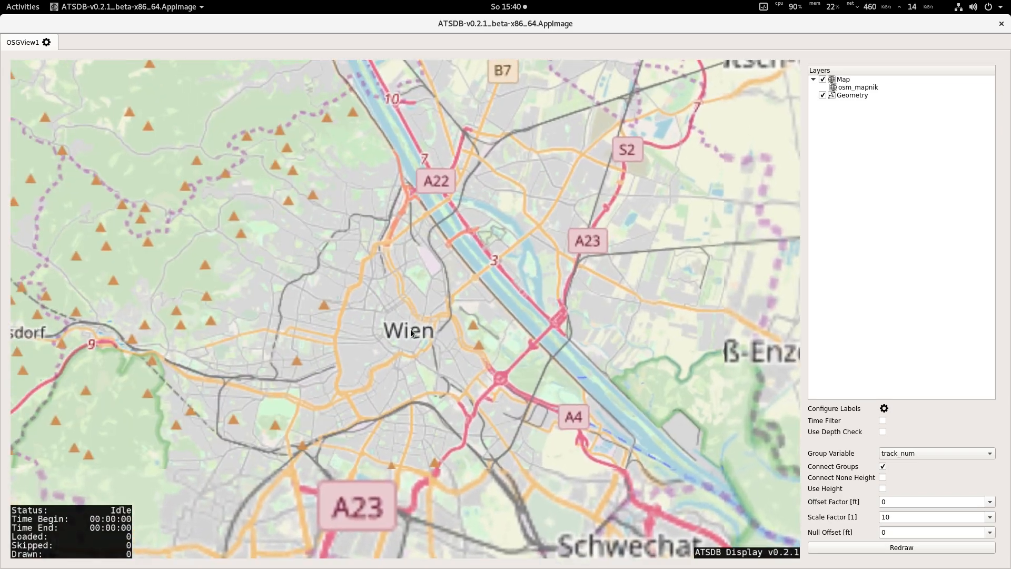
scroll(411, 333, up, 3)
drag(524, 424, 141, 3)
drag(494, 252, 242, 159)
drag(497, 345, 239, 282)
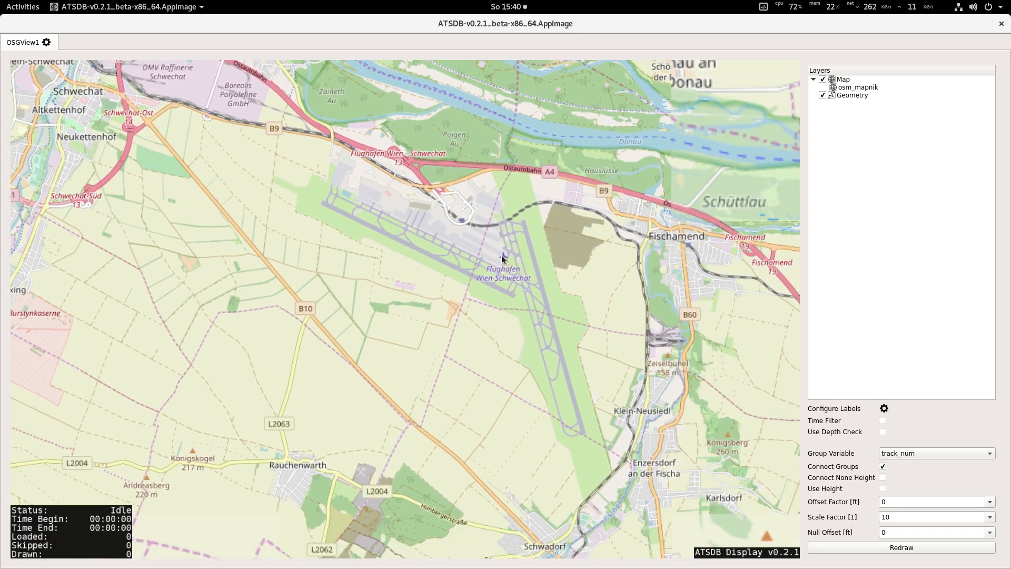
scroll(506, 343, up, 5)
drag(416, 355, 561, 322)
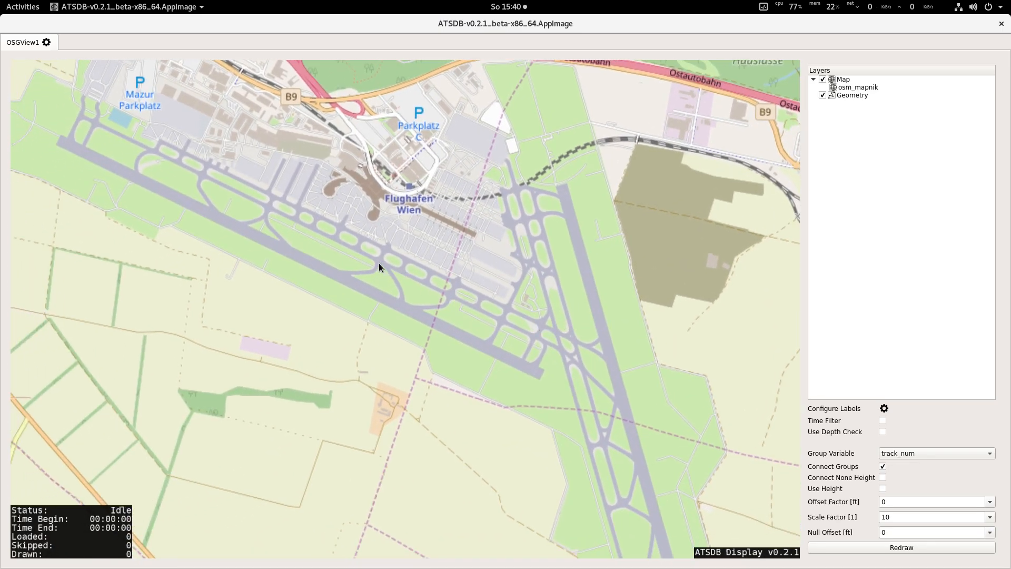
scroll(378, 264, up, 5)
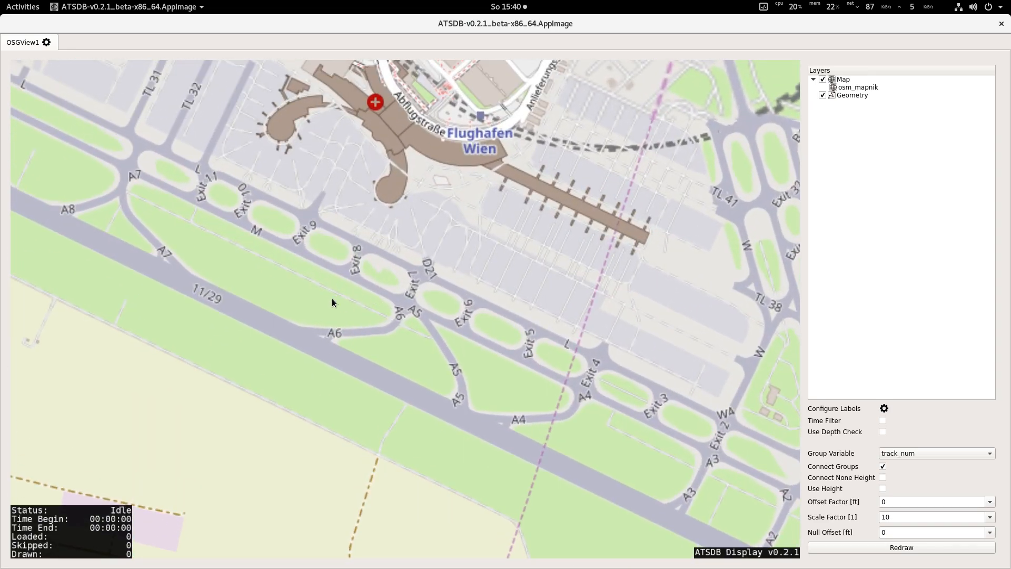
drag(332, 303, 463, 334)
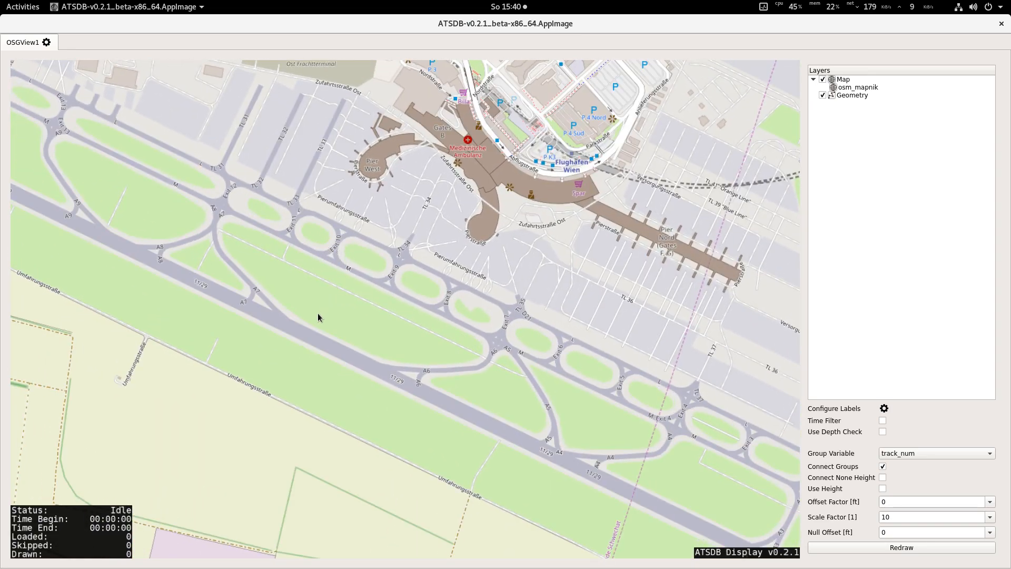
scroll(352, 331, down, 5)
scroll(353, 331, down, 5)
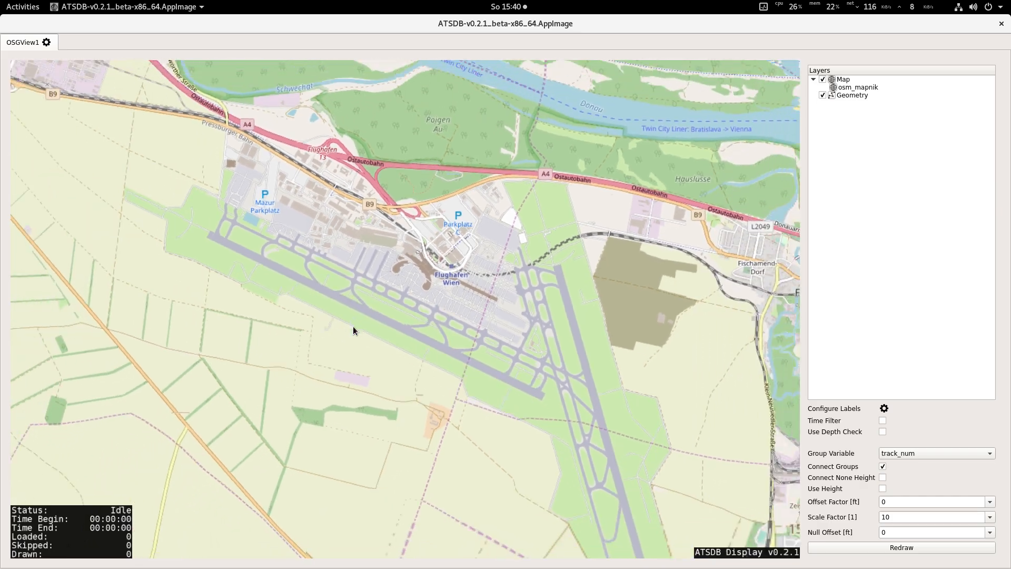
scroll(352, 320, down, 8)
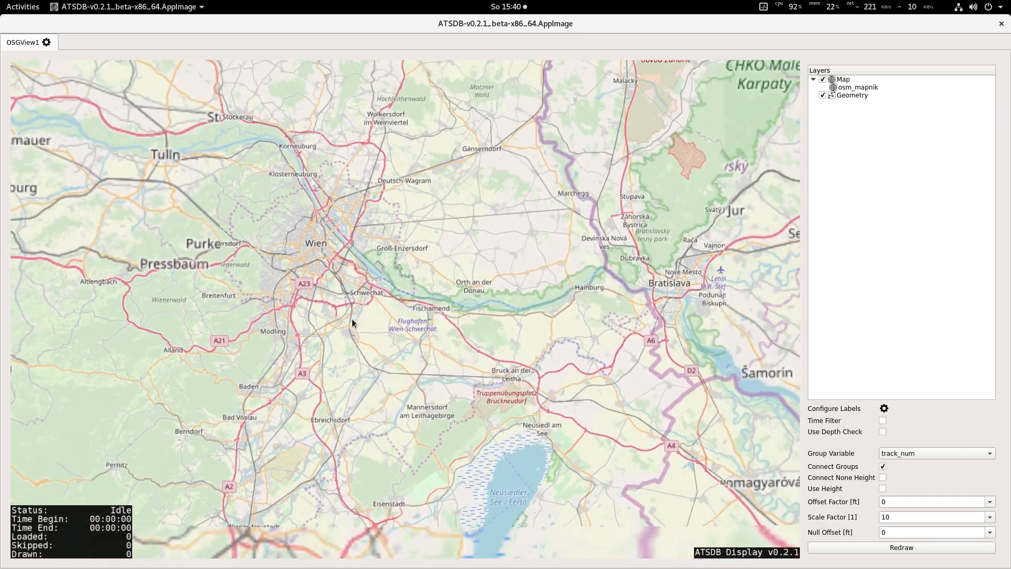
scroll(295, 349, down, 6)
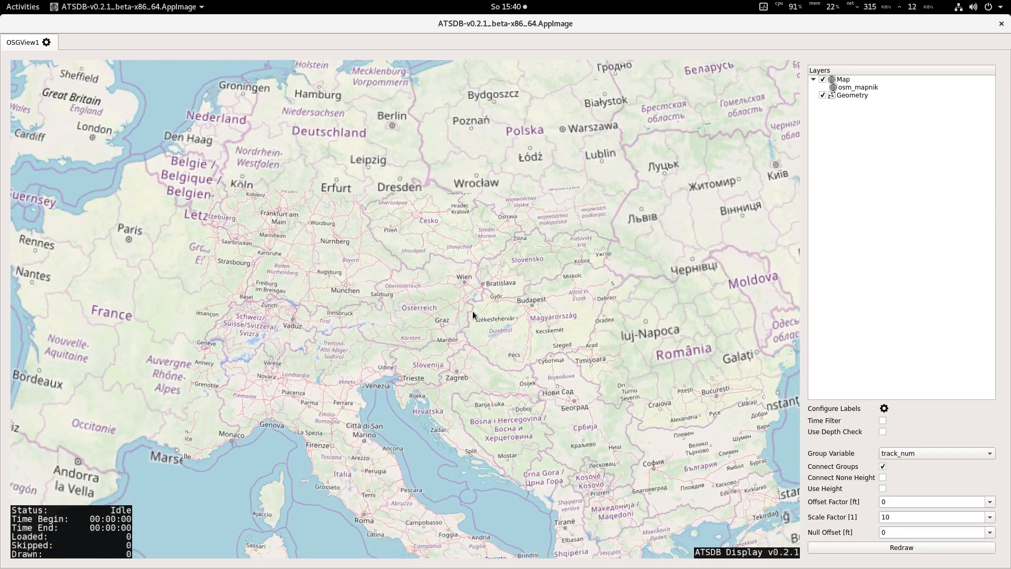
drag(473, 315, 549, 334)
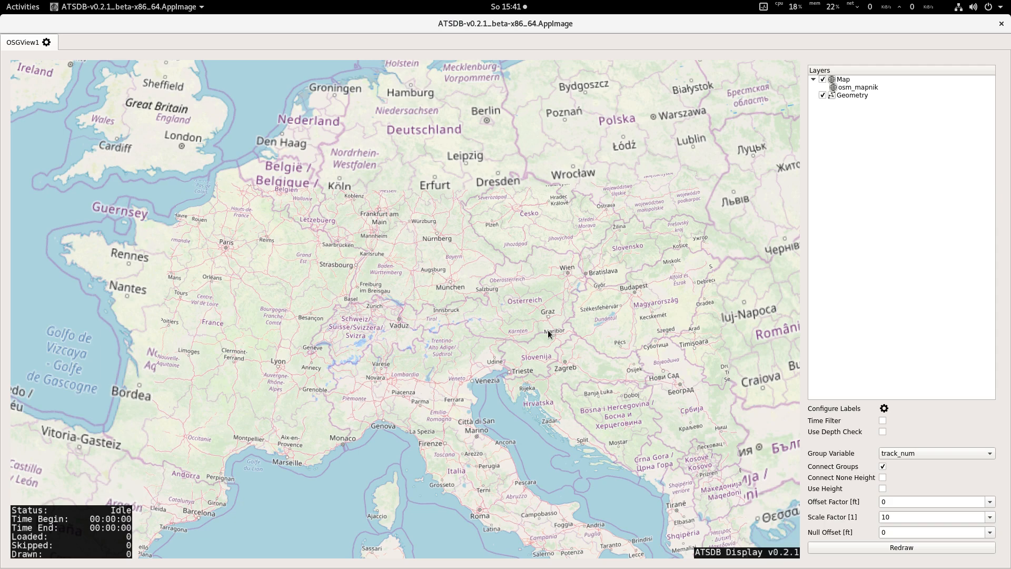
Step: Switch the Map layer's map file to minimal_new.earth and examine its country boundaries on the whole globe and around Europe
right_click(831, 79)
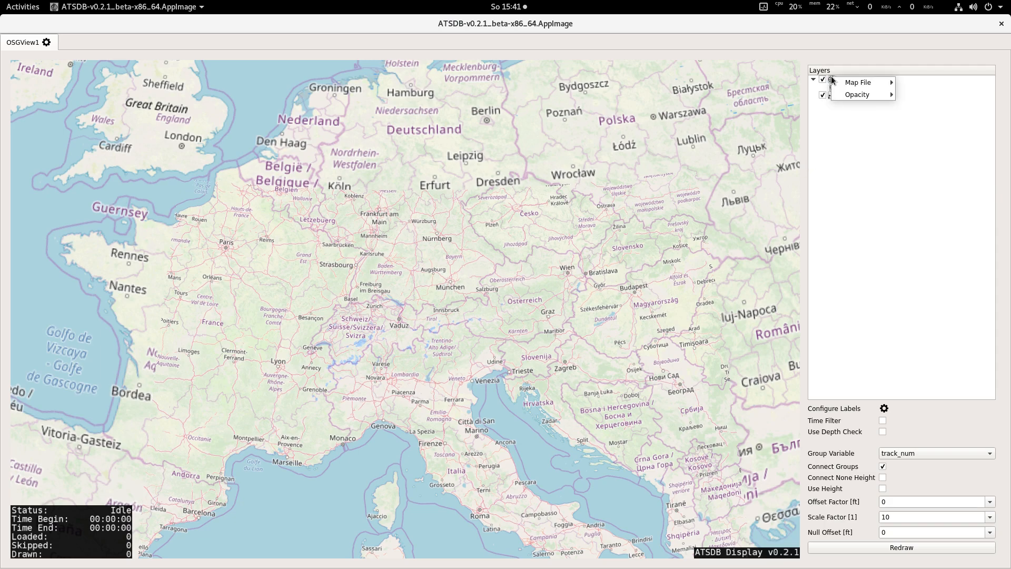
mouse_move(845, 83)
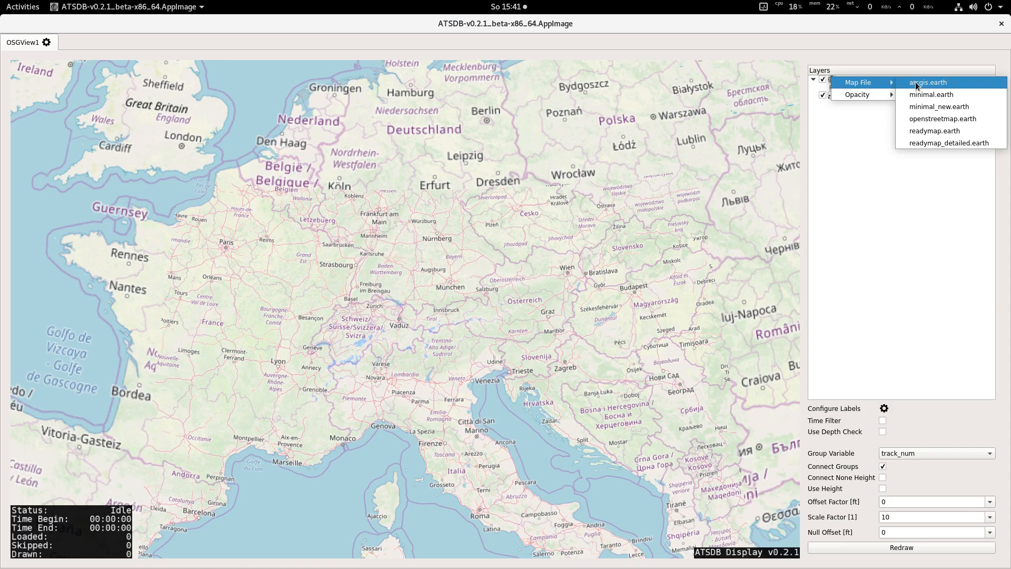
click(917, 106)
scroll(399, 399, down, 10)
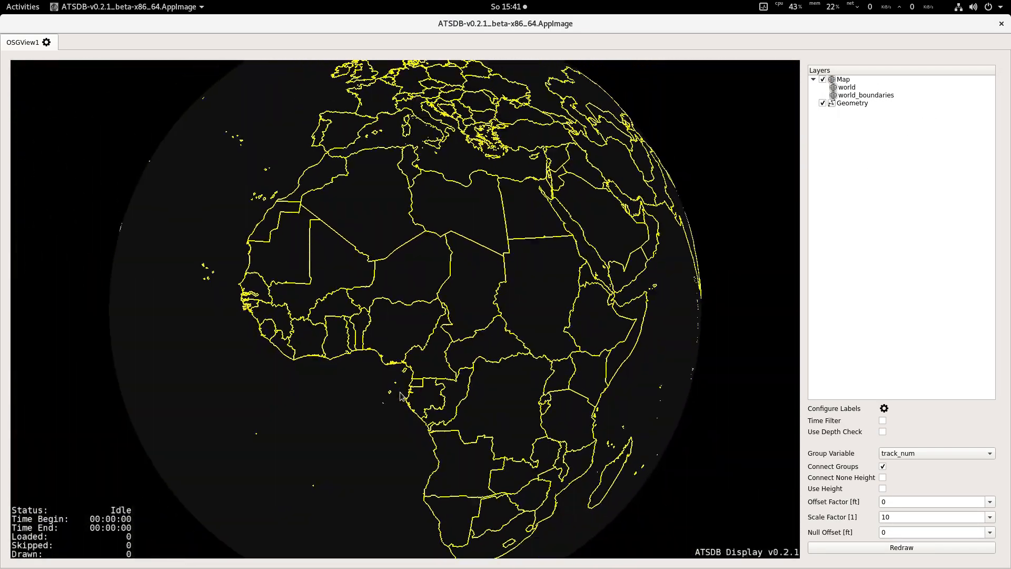
scroll(400, 393, down, 5)
drag(409, 323, 404, 369)
drag(415, 258, 410, 300)
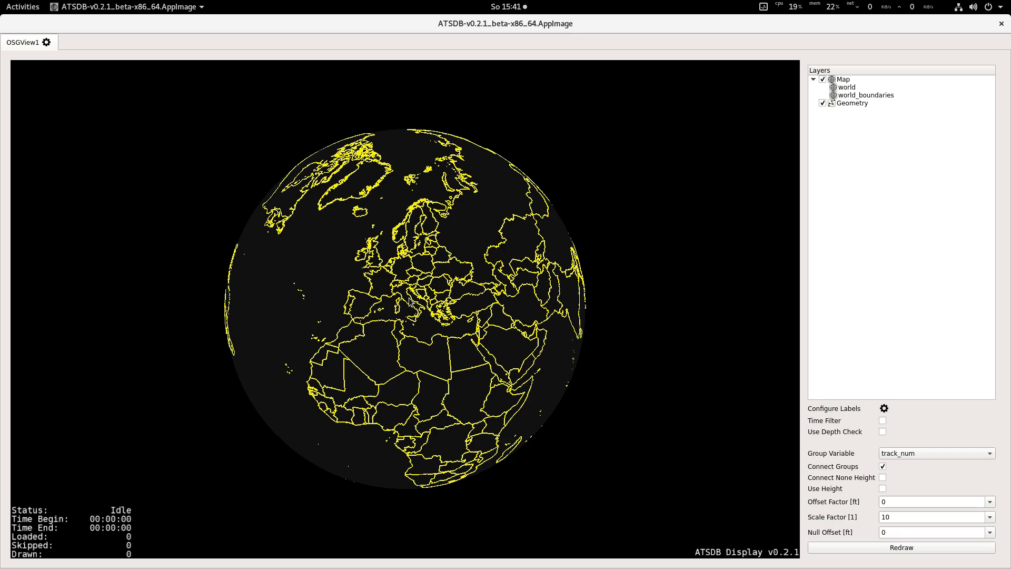
scroll(422, 290, up, 10)
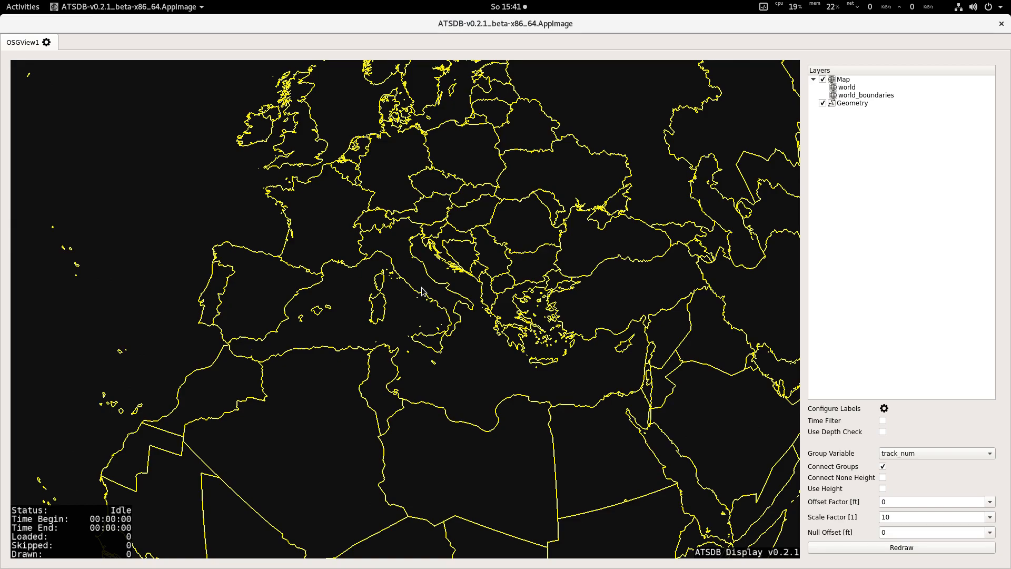
Step: Shrink the OSGView window to reach the Management window and load all ADSB data from the database without filters
double_click(467, 26)
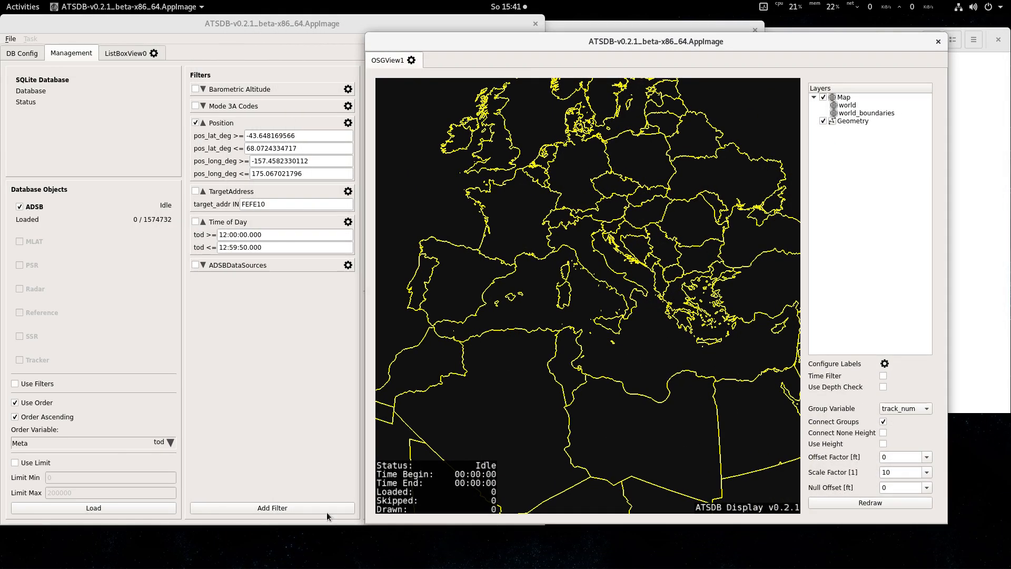
click(273, 428)
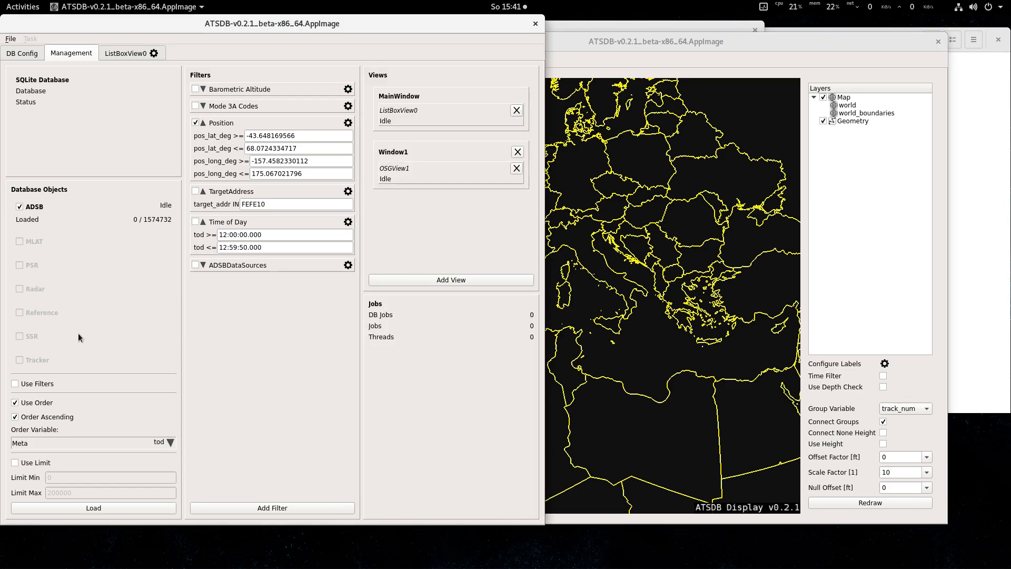
click(712, 387)
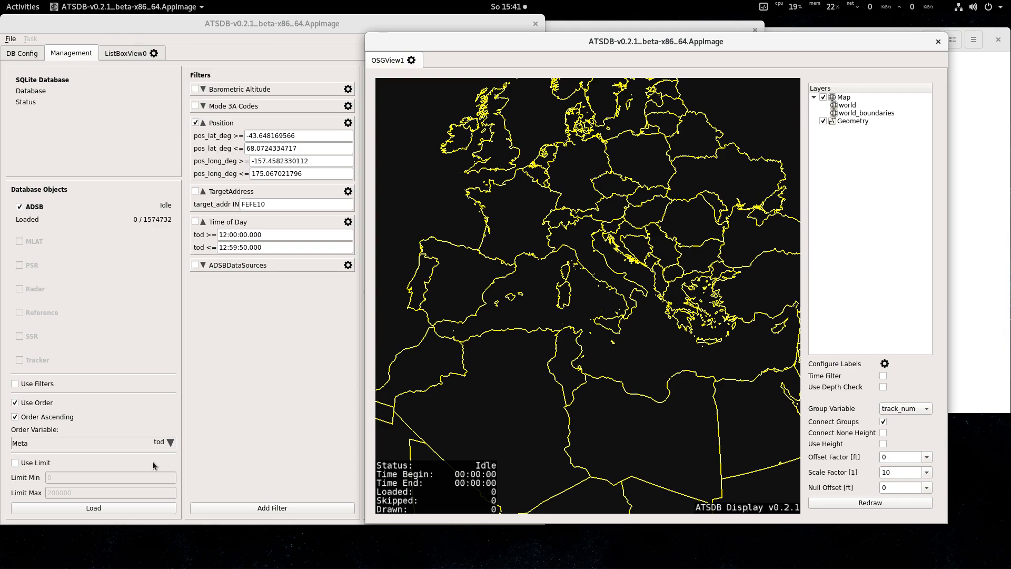
click(115, 507)
click(603, 355)
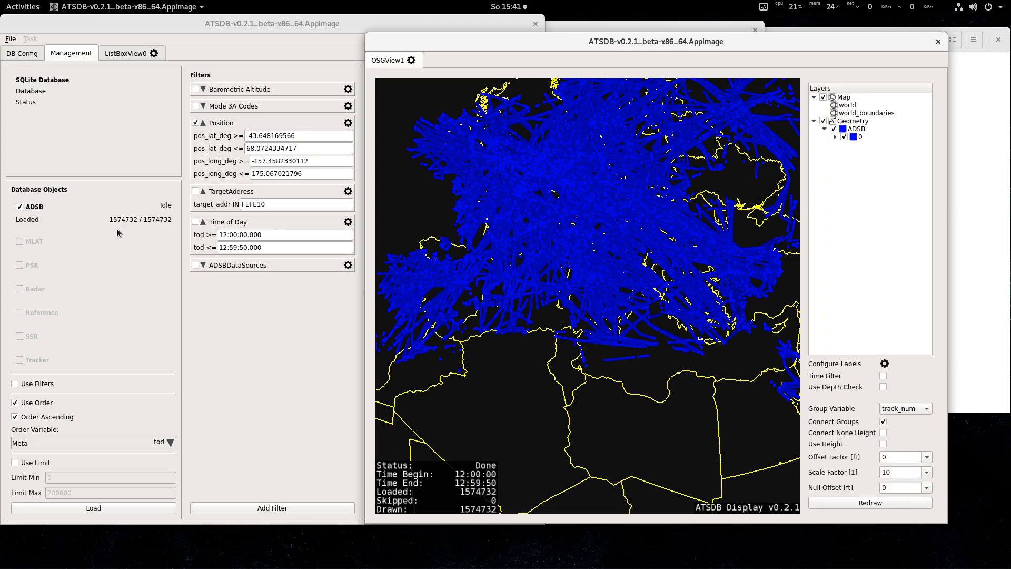
Step: Maximize the OSGView window and examine the loaded ADSB data across the globe and over Europe
double_click(730, 45)
scroll(417, 295, down, 10)
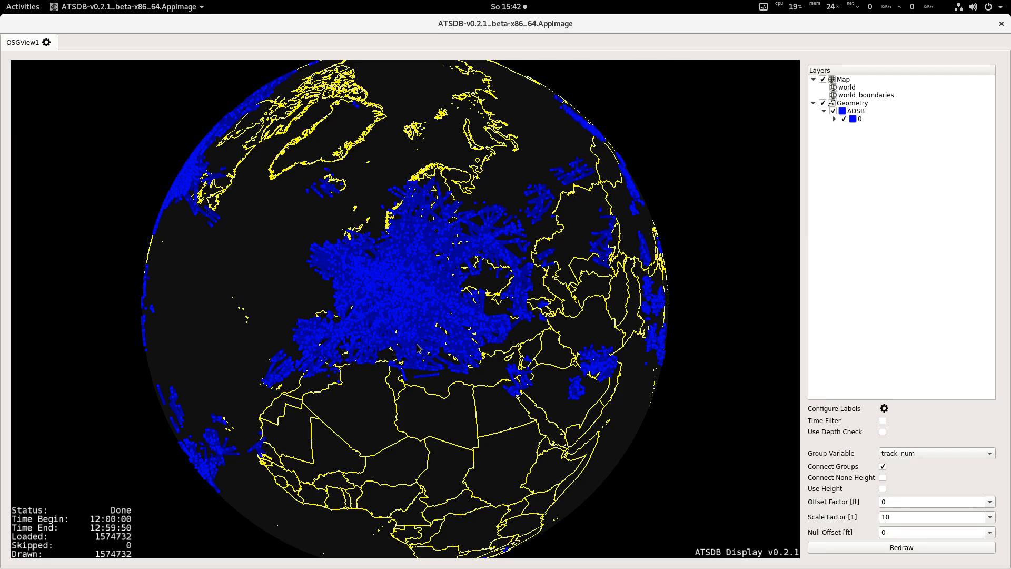
drag(424, 323, 364, 383)
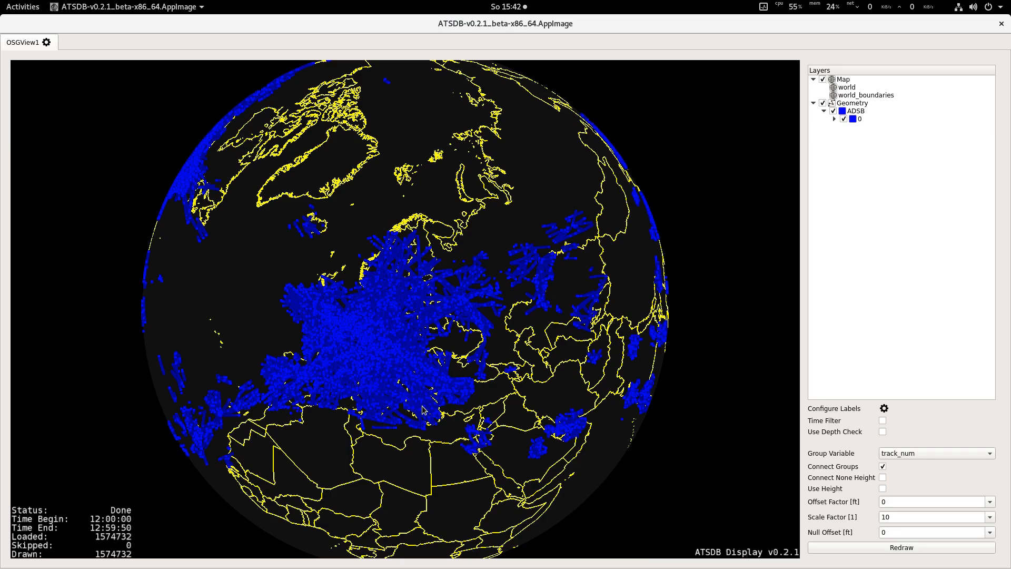
drag(435, 392, 443, 383)
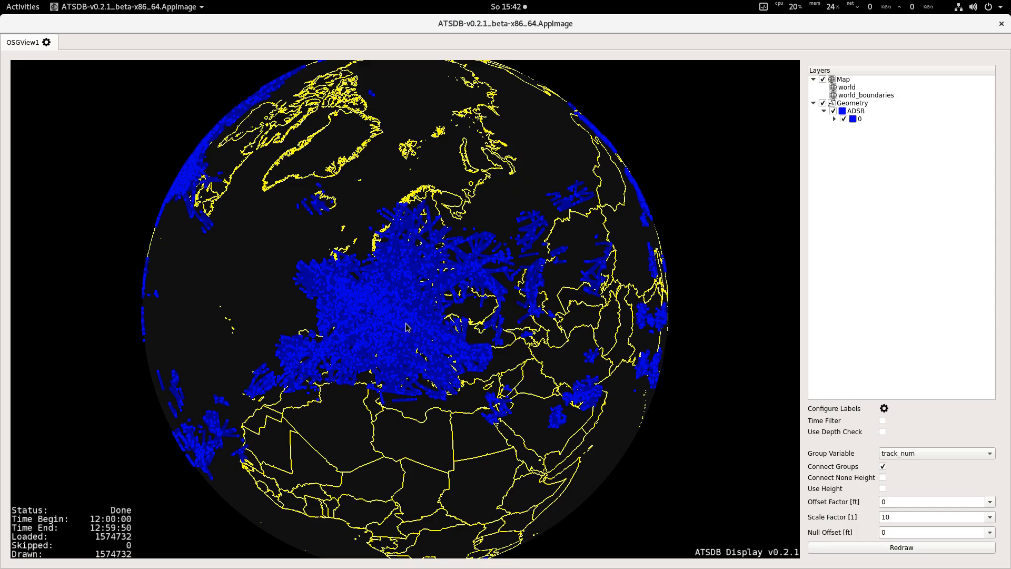
scroll(377, 314, up, 10)
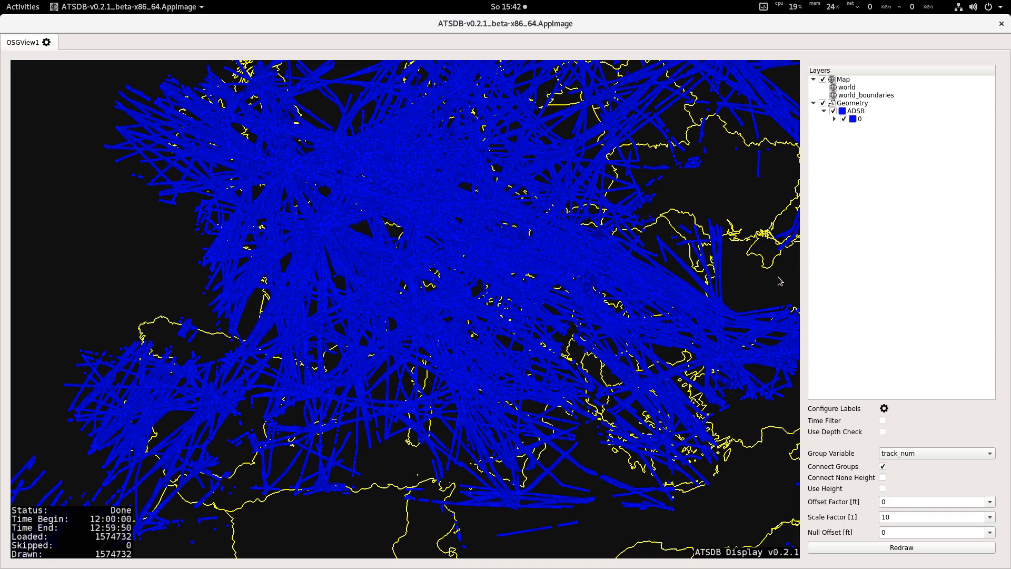
Step: Switch the Map layer's map file to openstreetmap.earth and show the ADSB data over Europe on the globe
right_click(835, 80)
mouse_move(844, 83)
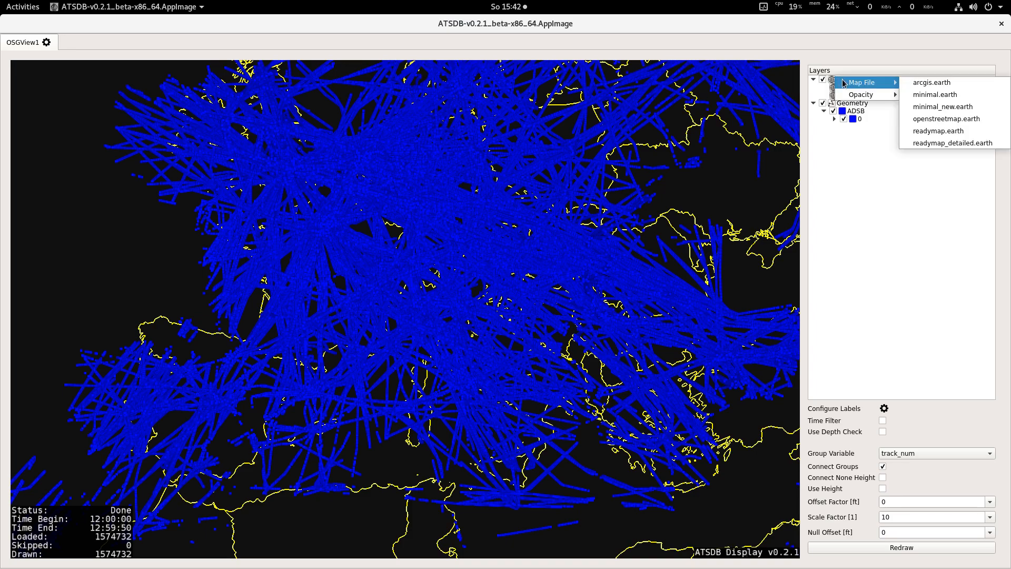
click(943, 119)
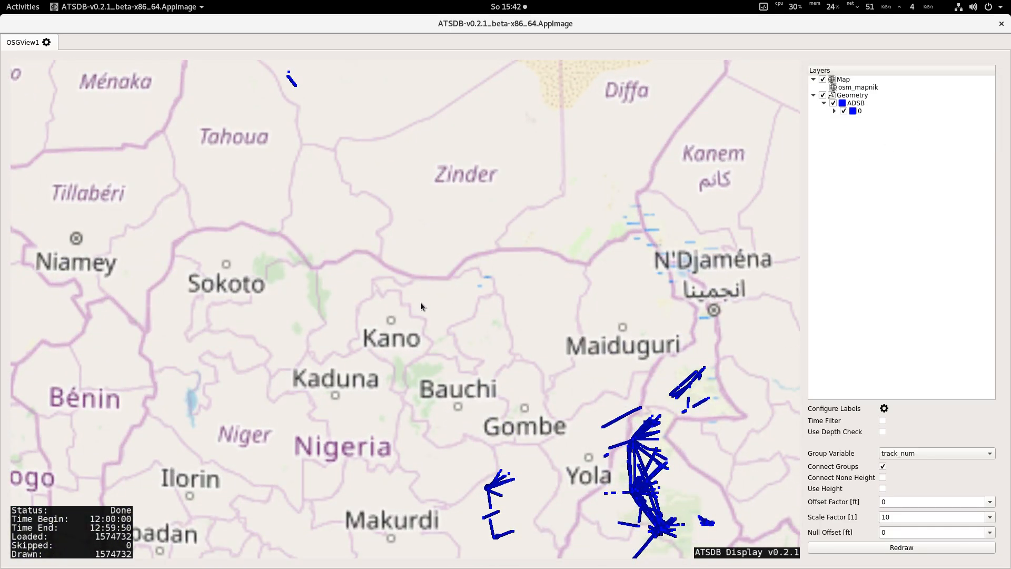
scroll(422, 304, down, 5)
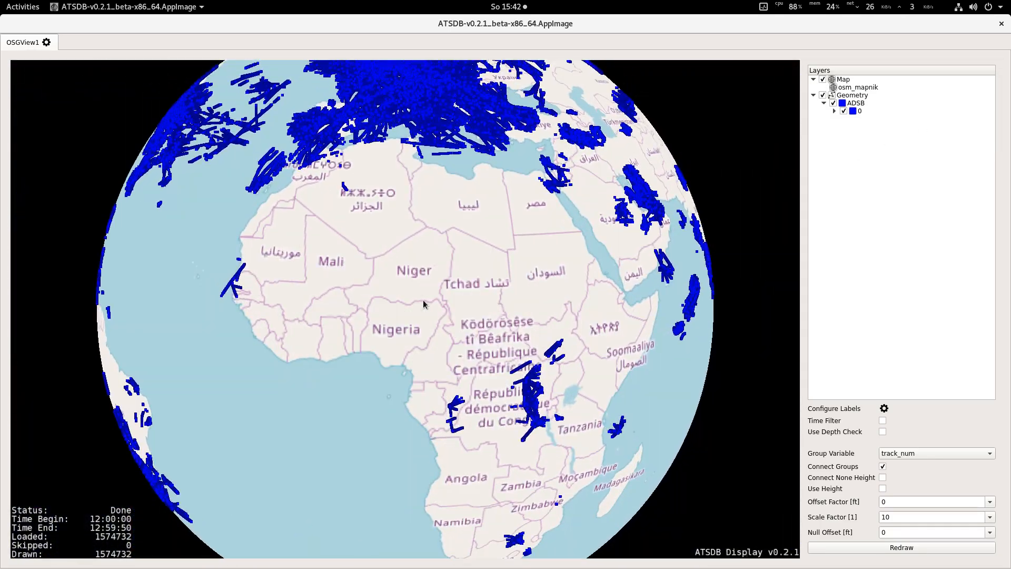
drag(424, 303, 555, 507)
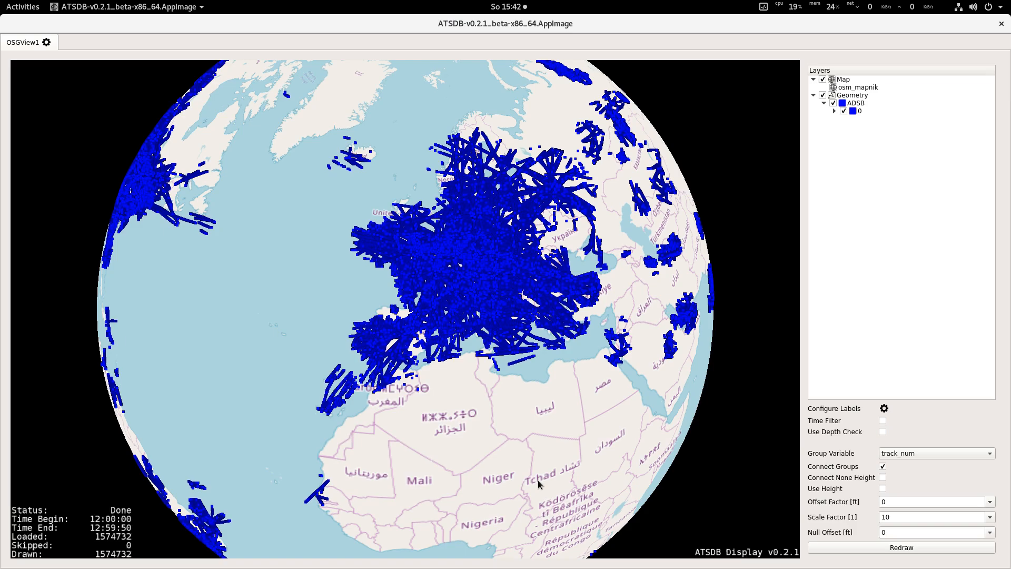
drag(546, 450, 434, 457)
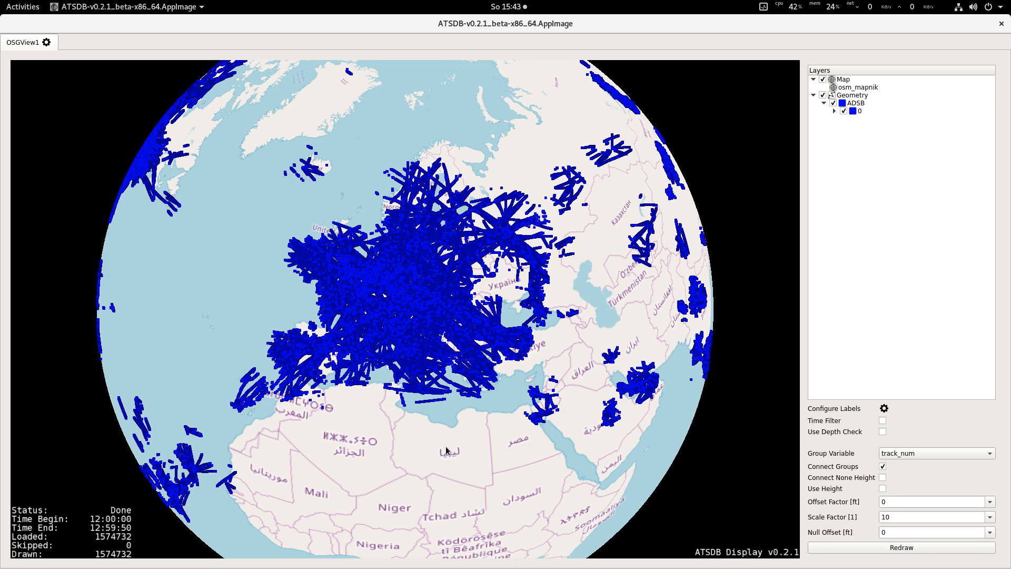
drag(440, 420, 411, 414)
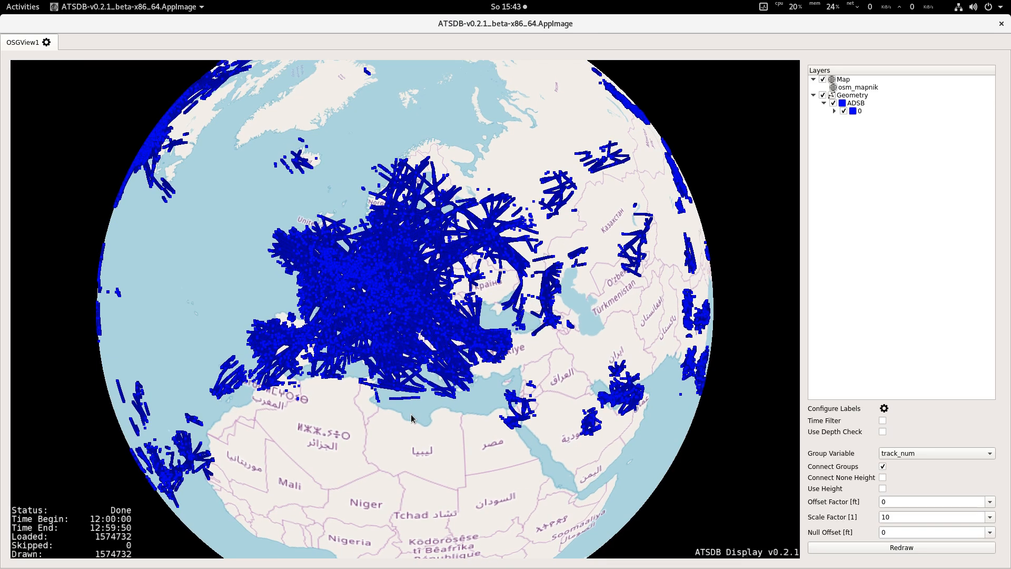
Step: Enable the depth check to compare how data on the far side of the globe is drawn, then disable it again
click(883, 432)
drag(345, 407, 401, 390)
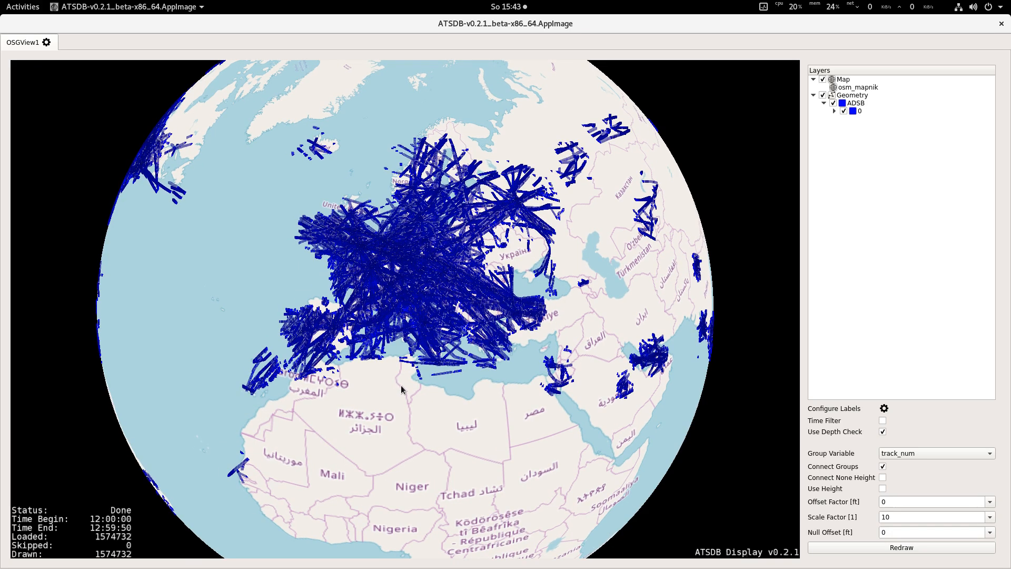
click(883, 432)
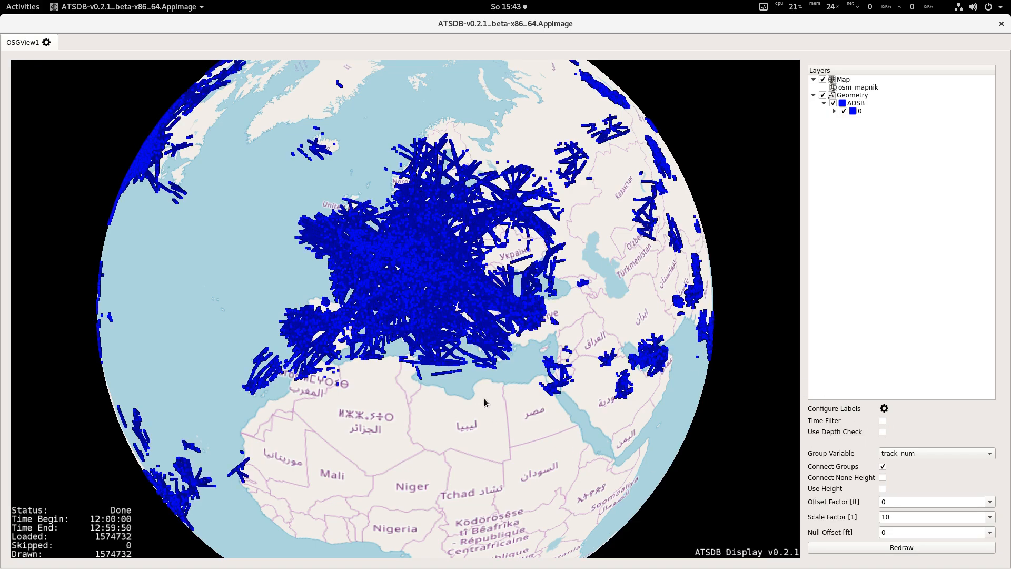
drag(484, 403, 479, 423)
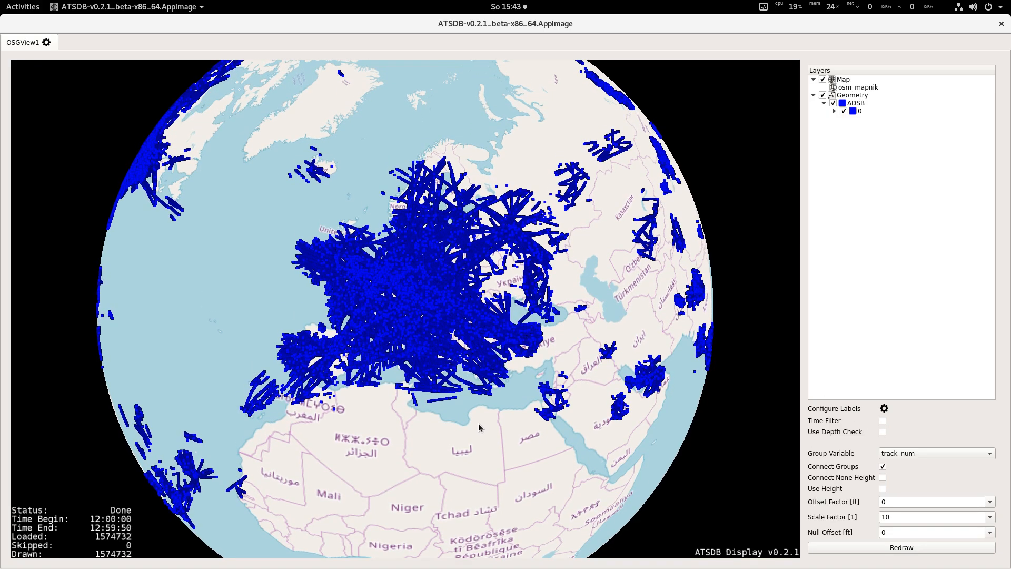
Step: Change the color of the ADSB geometry layer to a lighter basic blue and inspect it on the globe
right_click(845, 107)
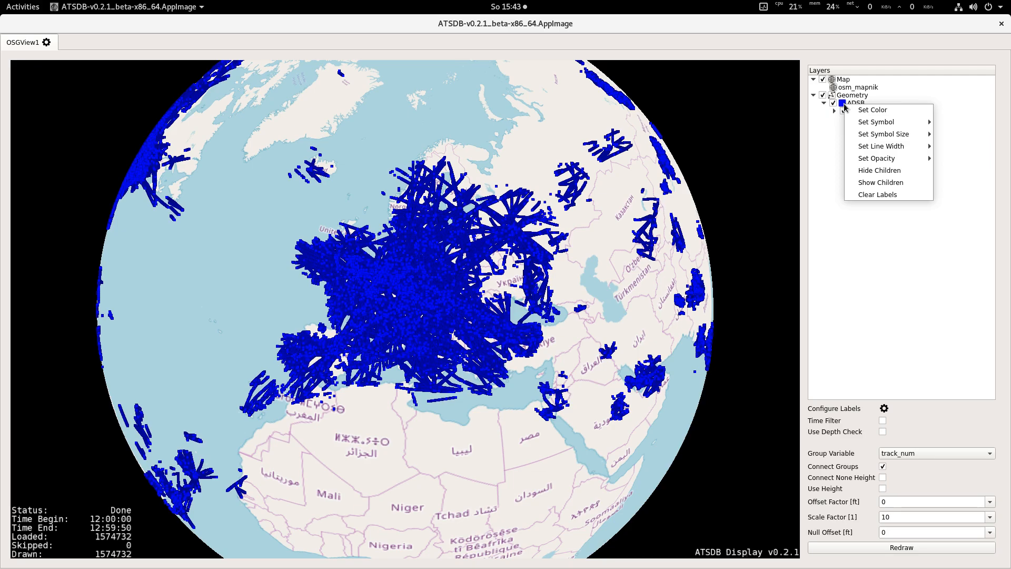
click(864, 111)
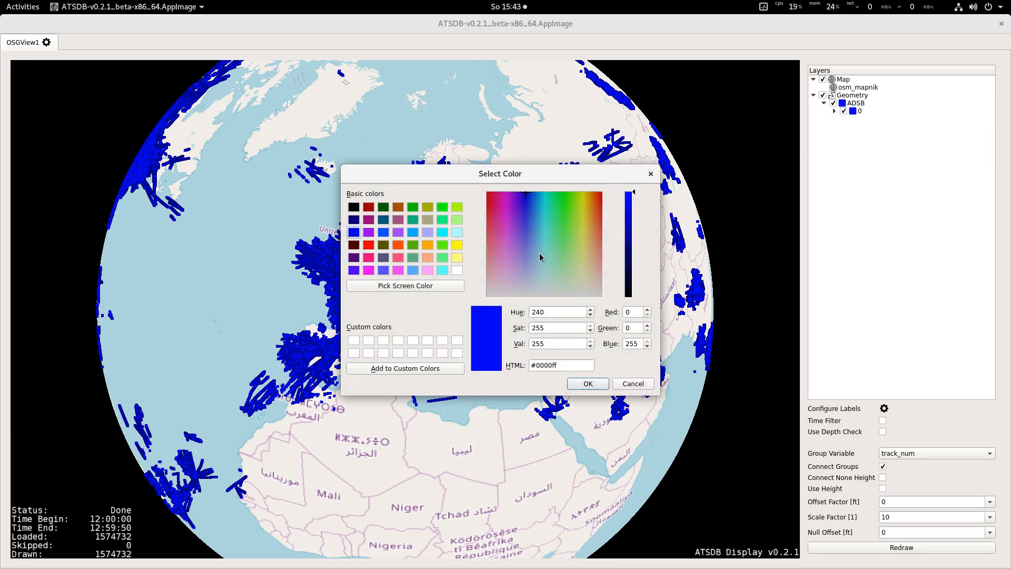
click(383, 234)
click(588, 383)
drag(434, 369, 485, 388)
Step: Set the color of the ADSB geometry layer to green #55aa00 and inspect the data over Europe
right_click(843, 105)
click(852, 108)
click(416, 246)
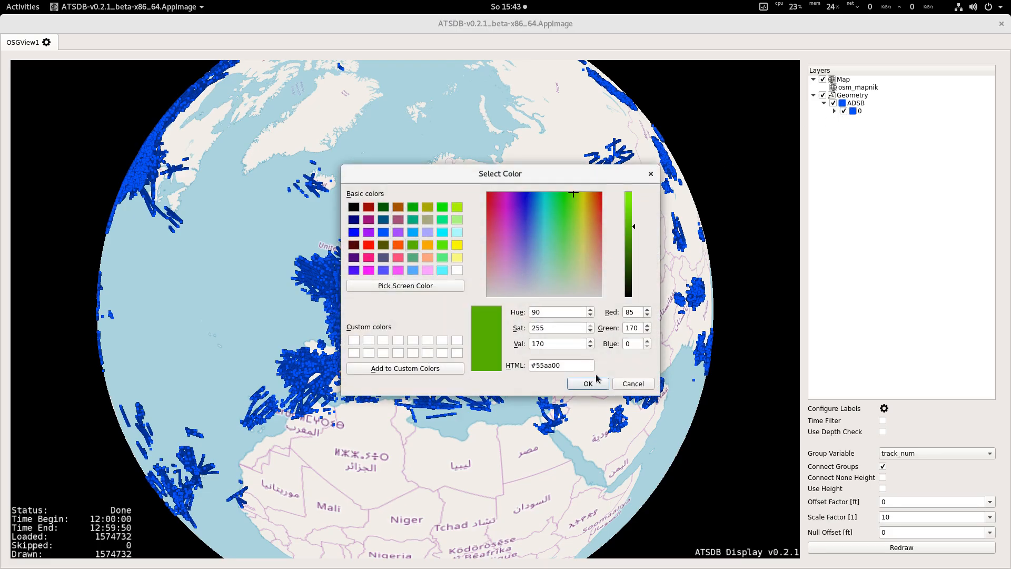
click(592, 381)
drag(443, 398, 468, 408)
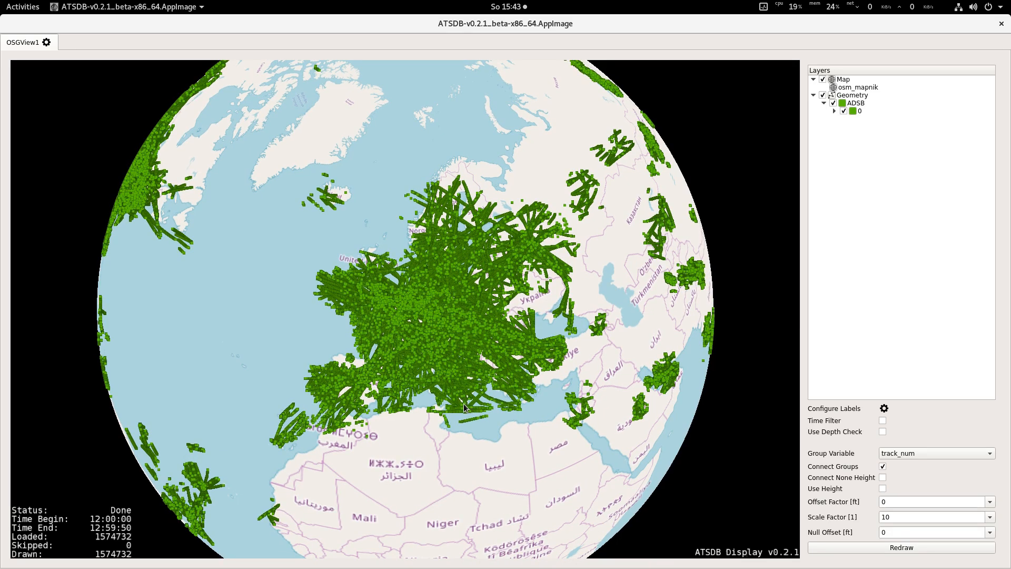
Step: Review the symbol, symbol size, line width and other display options available for the ADSB geometry layer without applying any
right_click(842, 103)
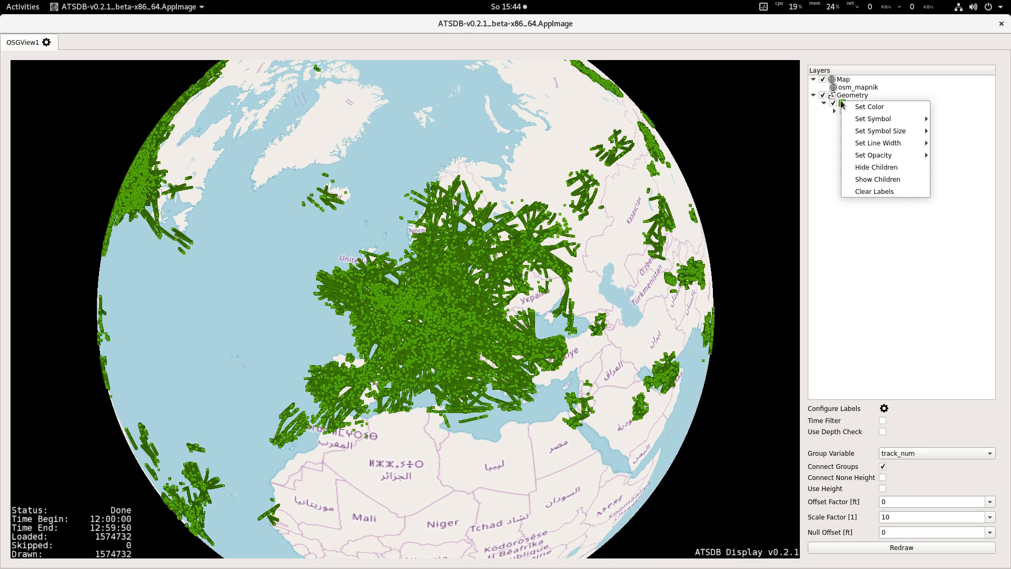
mouse_move(854, 119)
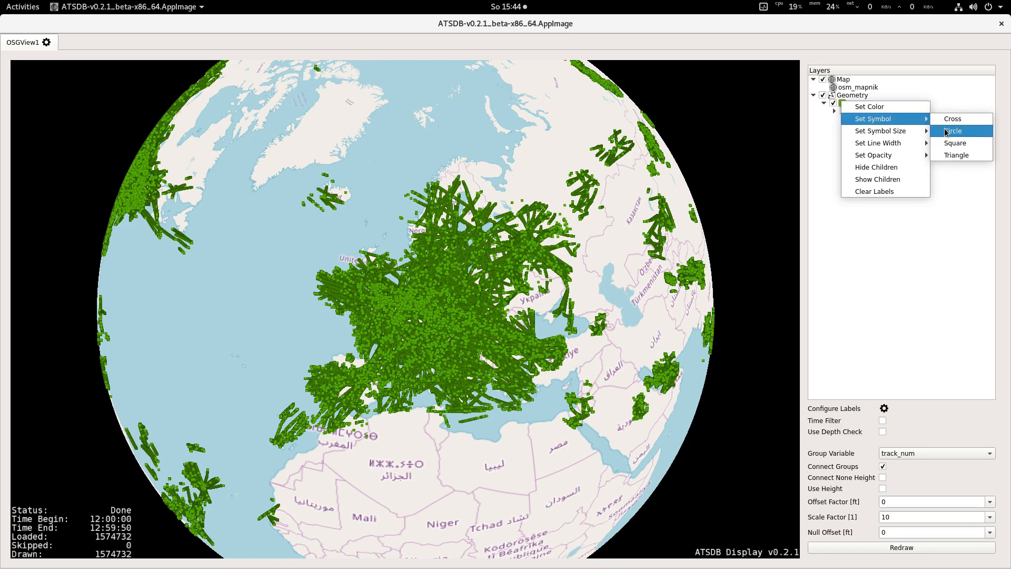
mouse_move(912, 132)
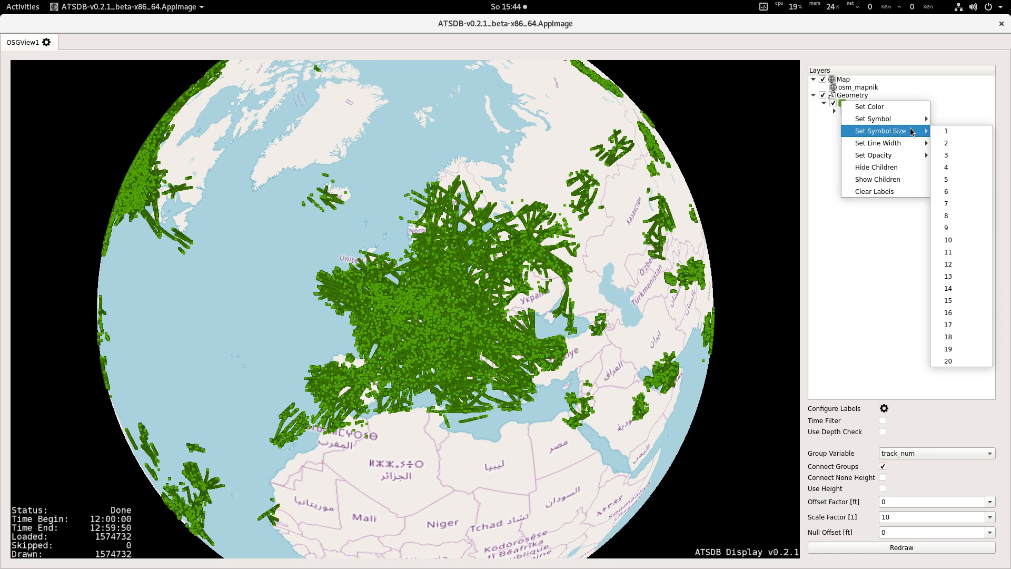
mouse_move(892, 146)
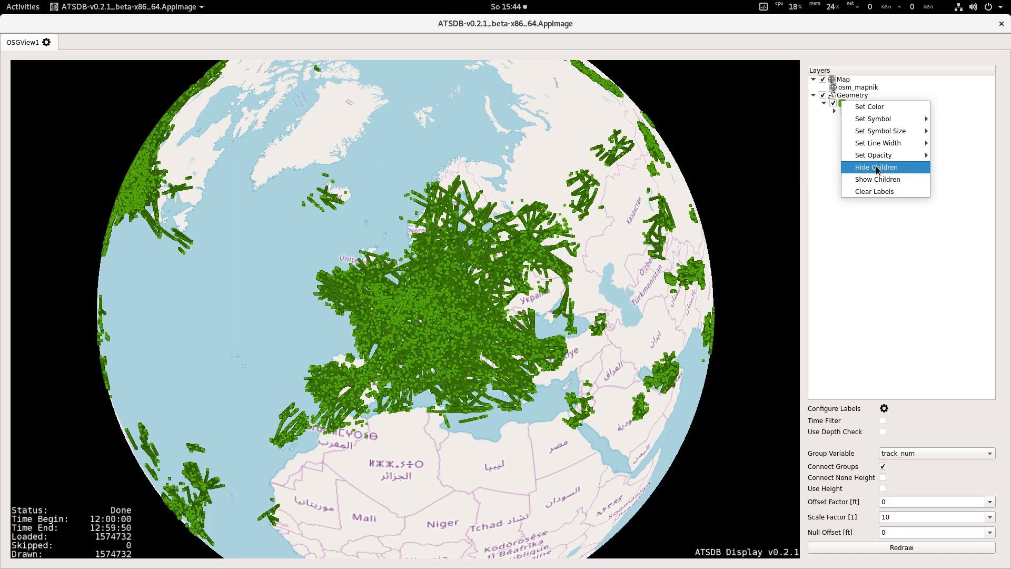
click(868, 22)
Step: Enable the time filter for the ADSB data and move the 60-second time window to start at 12:06:52
scroll(478, 270, up, 10)
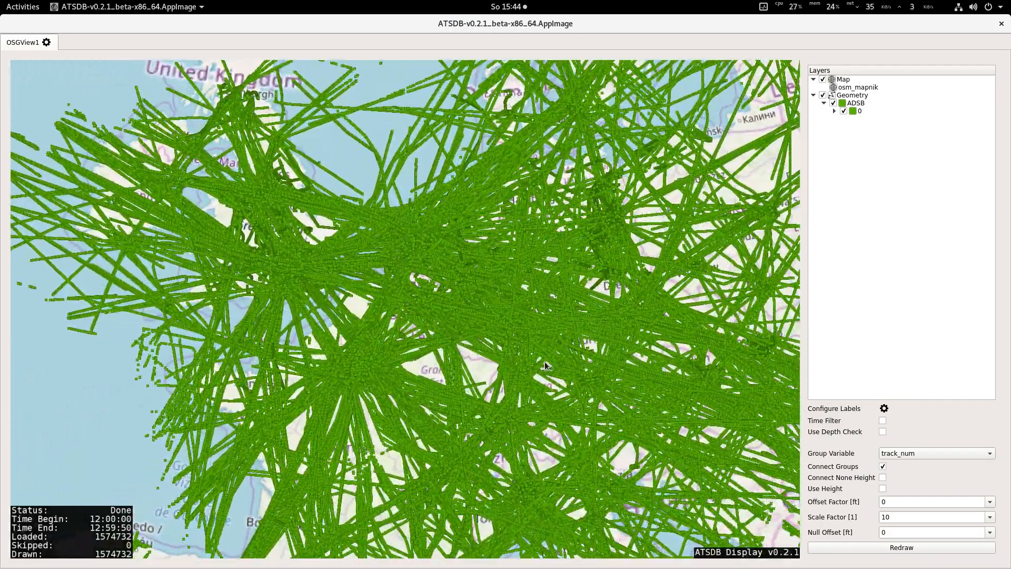
scroll(491, 331, down, 8)
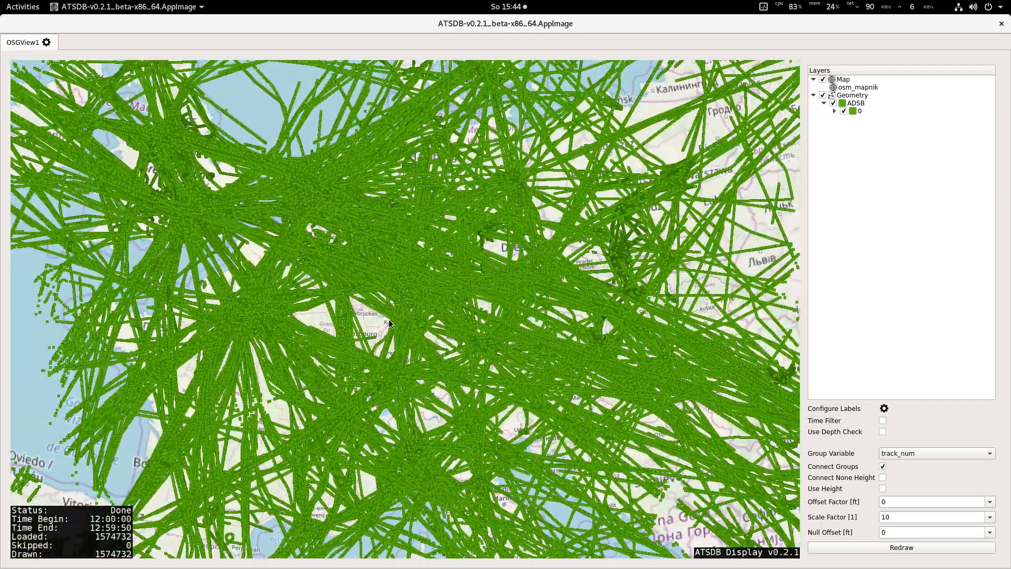
scroll(390, 323, down, 4)
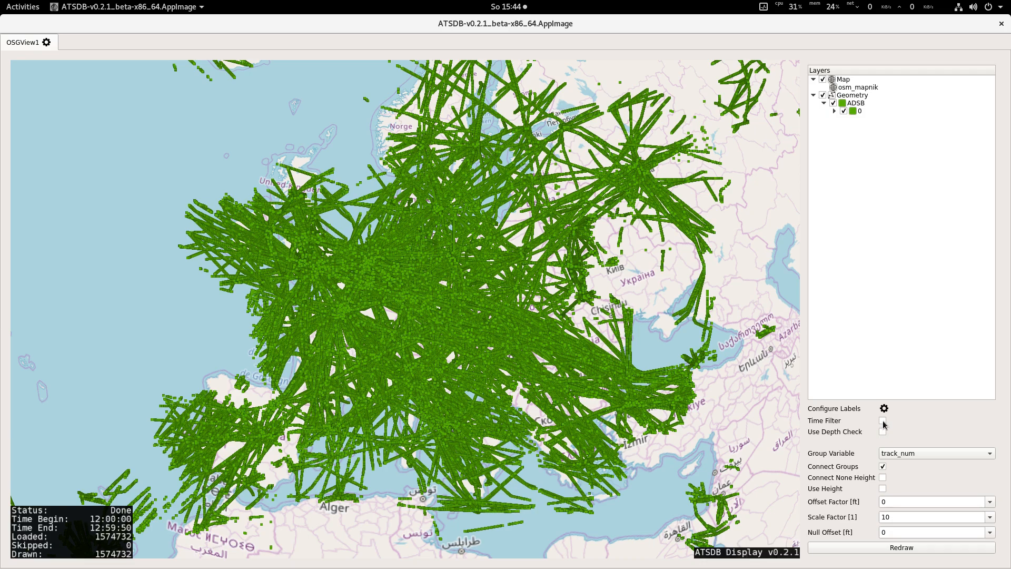
click(883, 422)
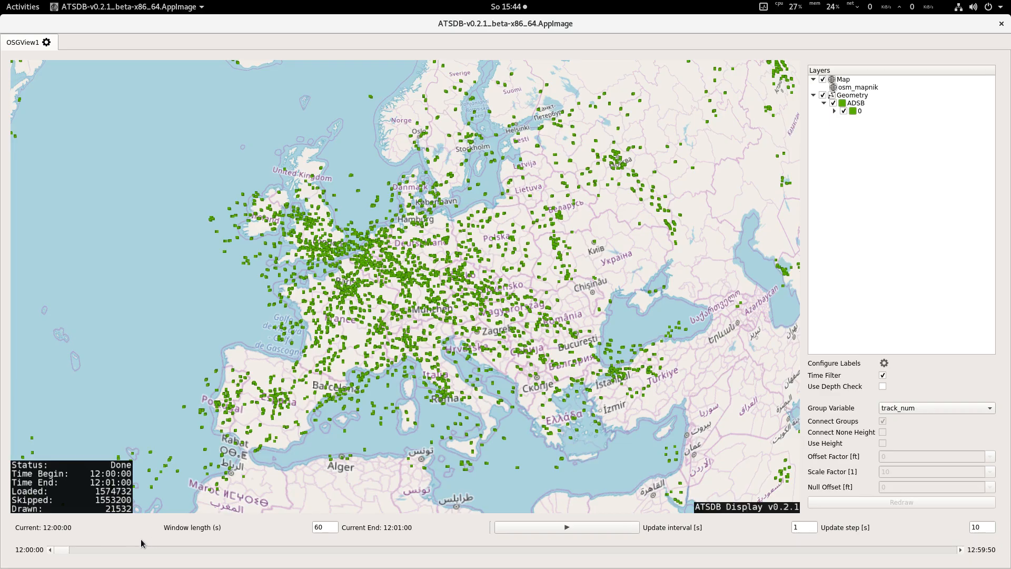
drag(63, 551, 156, 552)
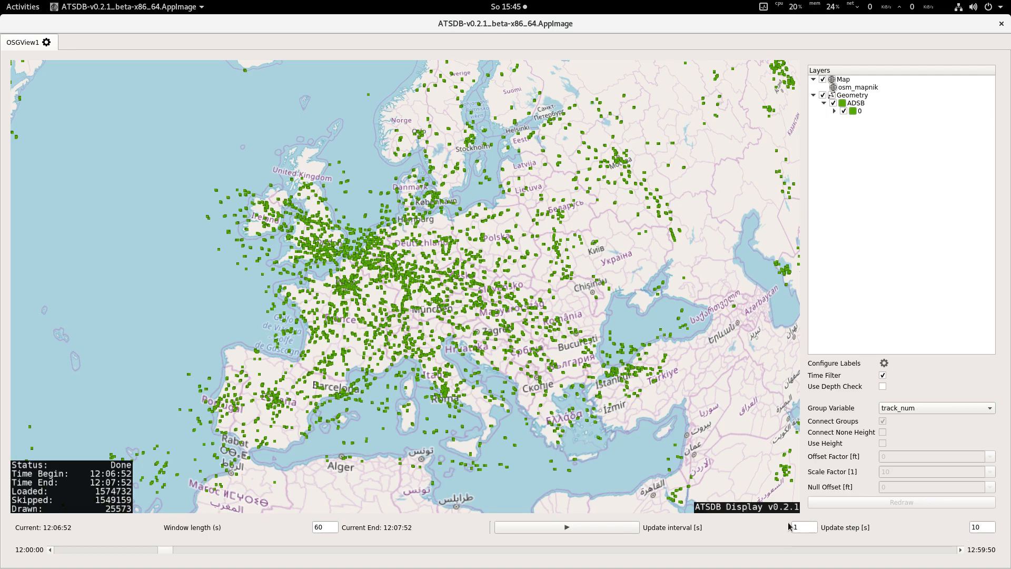
Step: Play the time-filtered data and examine the moving aircraft positions over southern Germany up close
click(568, 527)
scroll(406, 297, up, 5)
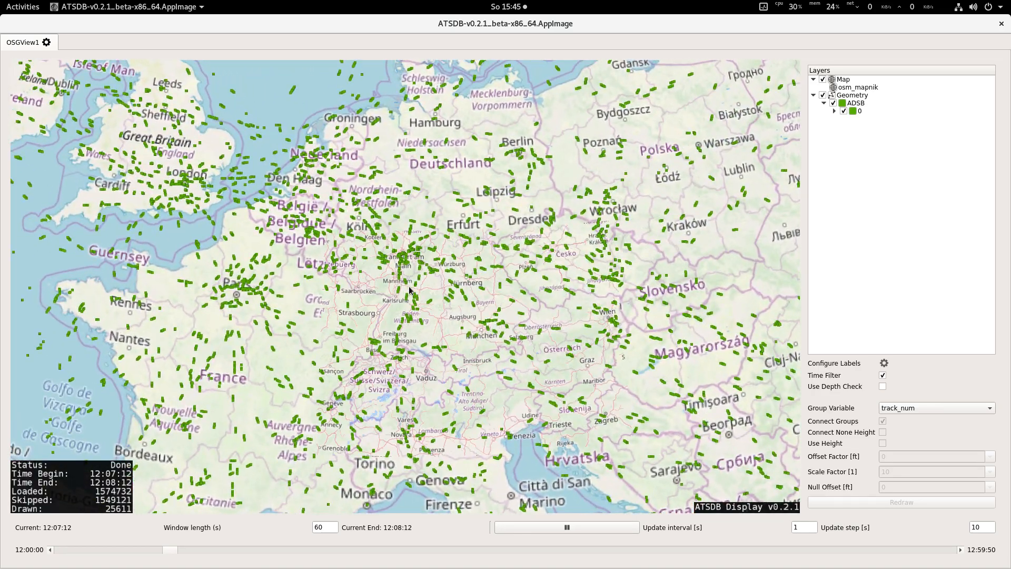
scroll(437, 322, up, 2)
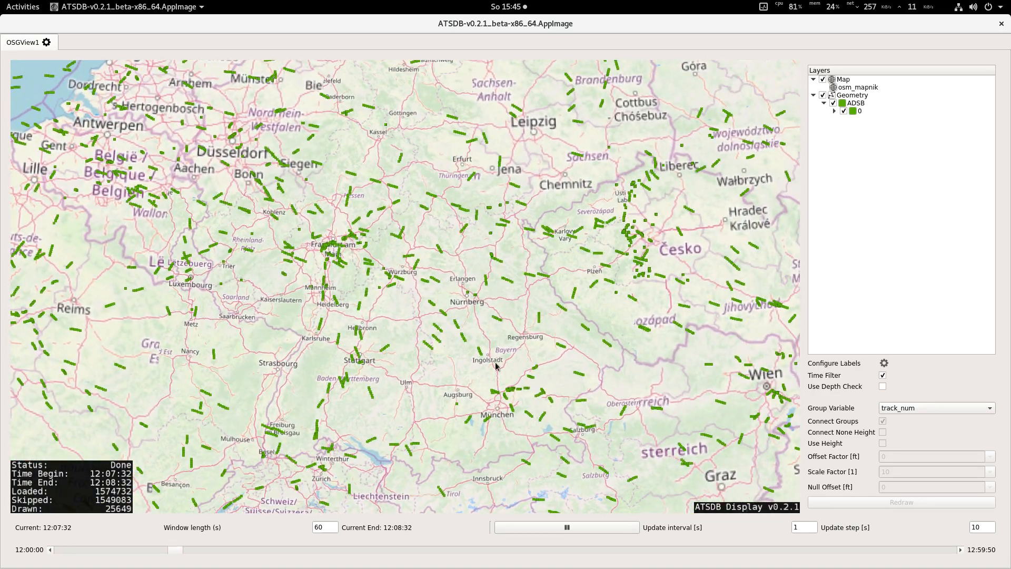
scroll(472, 356, up, 2)
scroll(413, 297, up, 3)
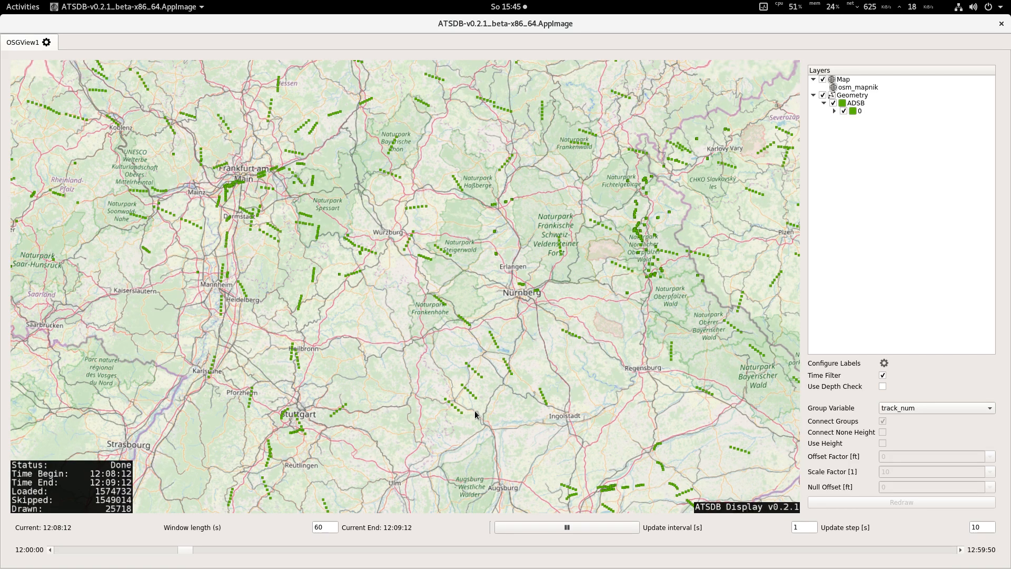
Step: Set the color of the ADSB geometry layer to orange #ffaa00 while the playback runs
right_click(842, 103)
click(852, 108)
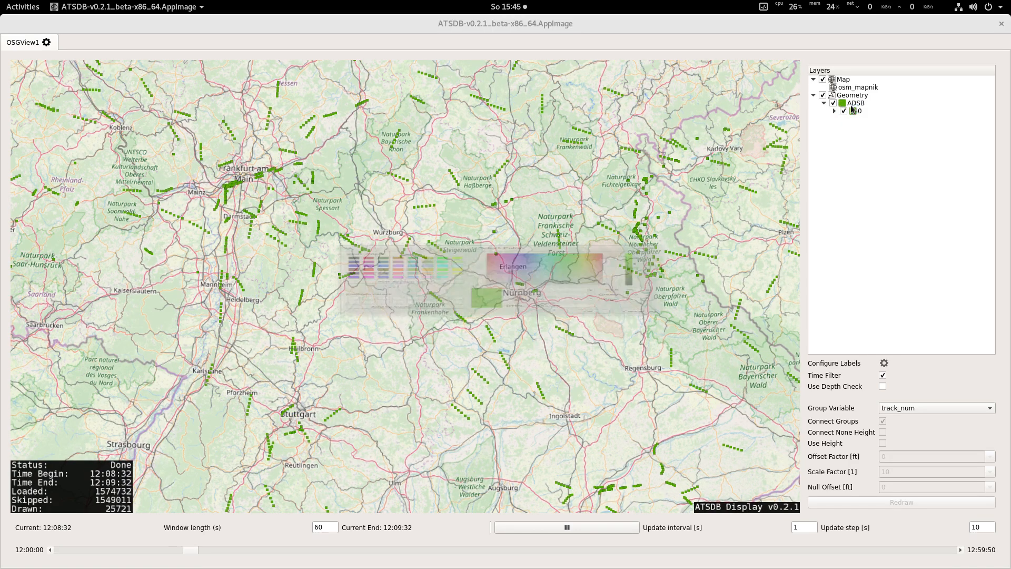
click(427, 245)
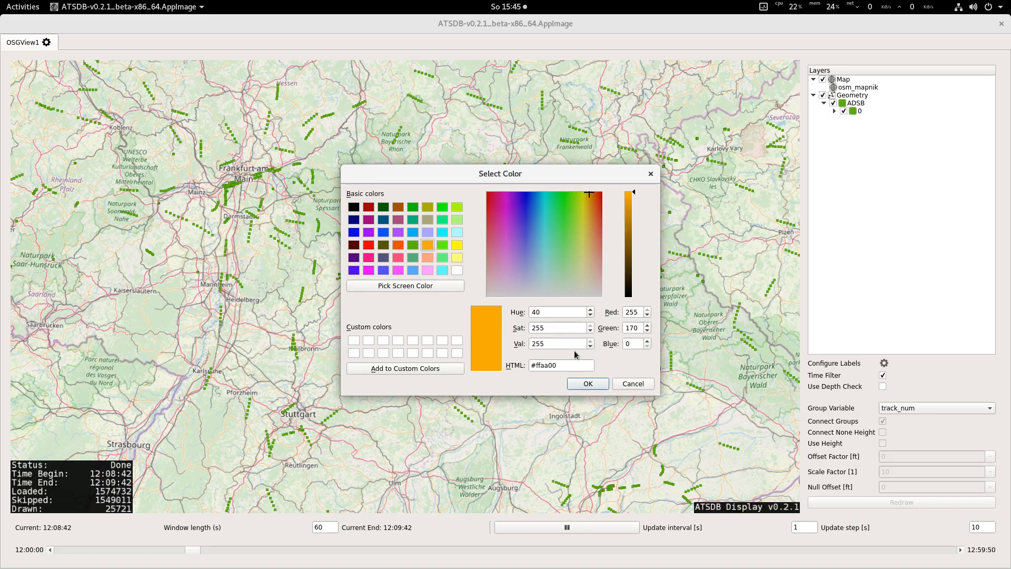
click(588, 383)
Step: Set the color of the ADSB geometry layer to dark purple #55007f and inspect the moving data over Europe
right_click(842, 103)
click(849, 107)
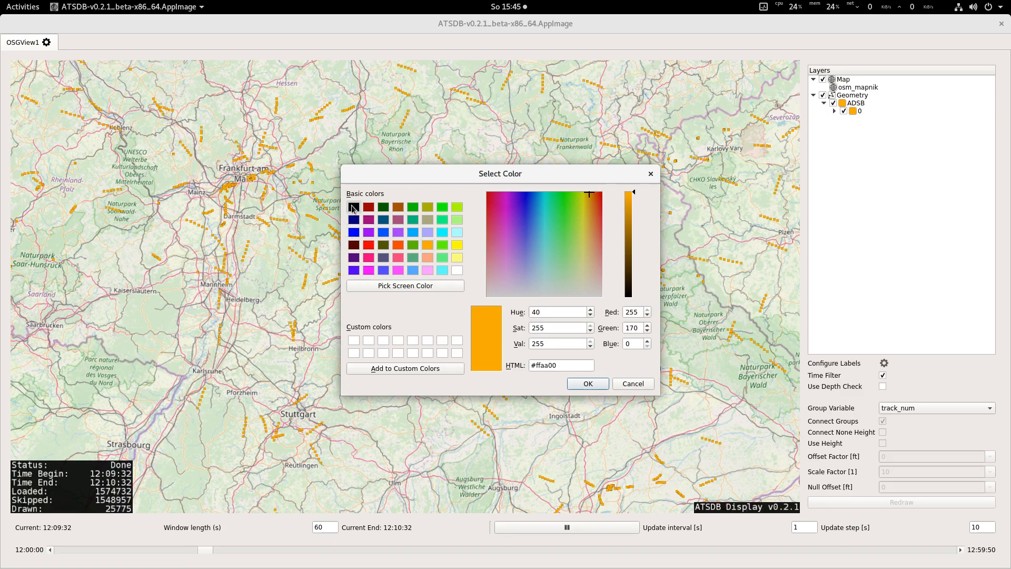
click(353, 207)
click(355, 258)
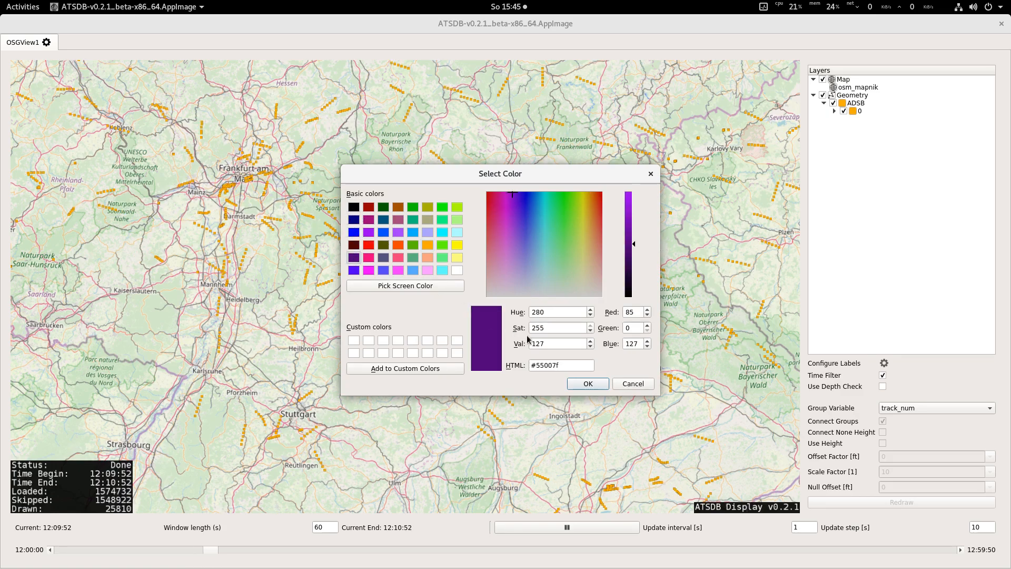
click(585, 384)
scroll(278, 347, up, 3)
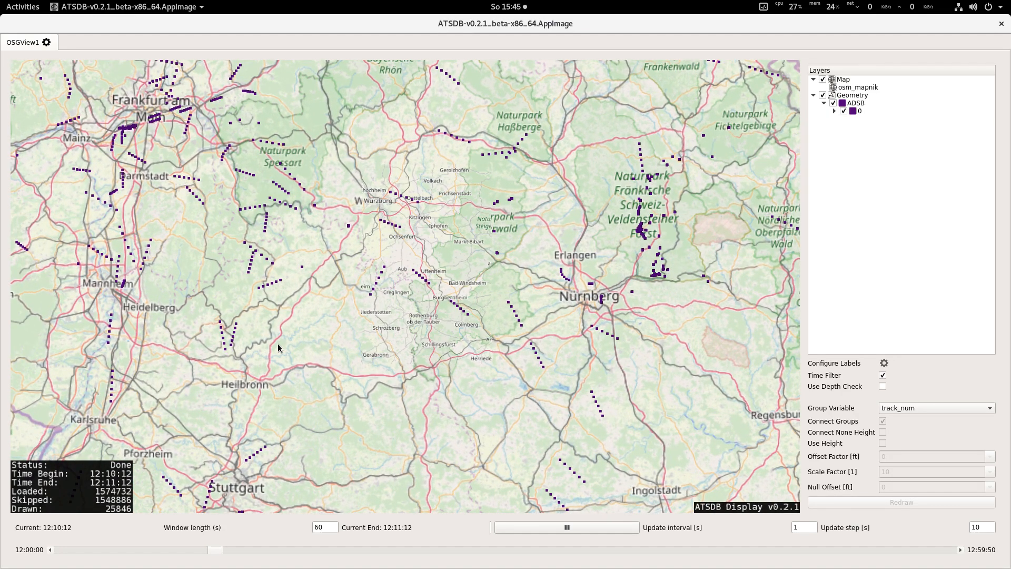
scroll(278, 348, down, 6)
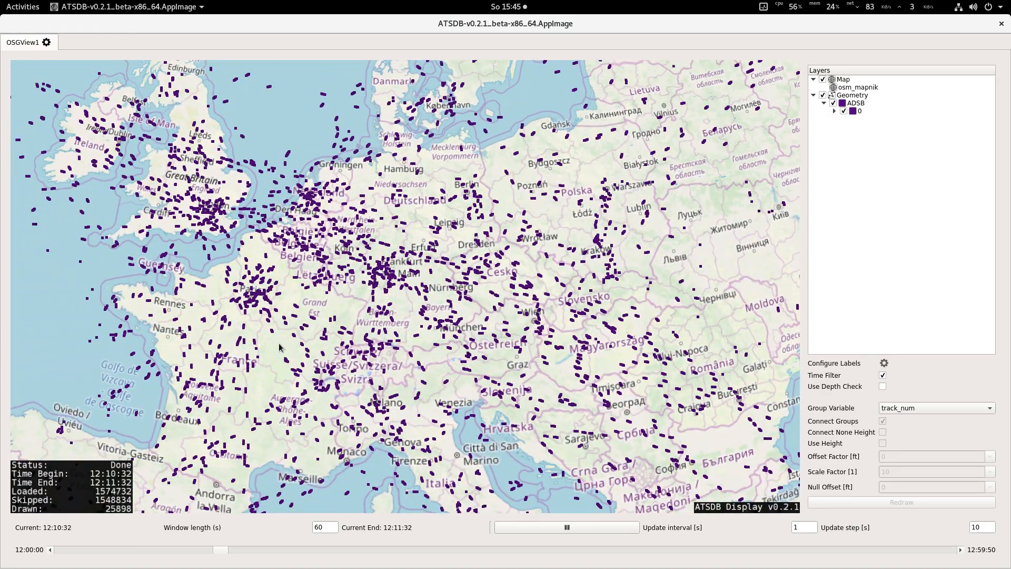
Step: Pause the playback and disable the time filter to show the complete ADSB data over Europe again
click(569, 529)
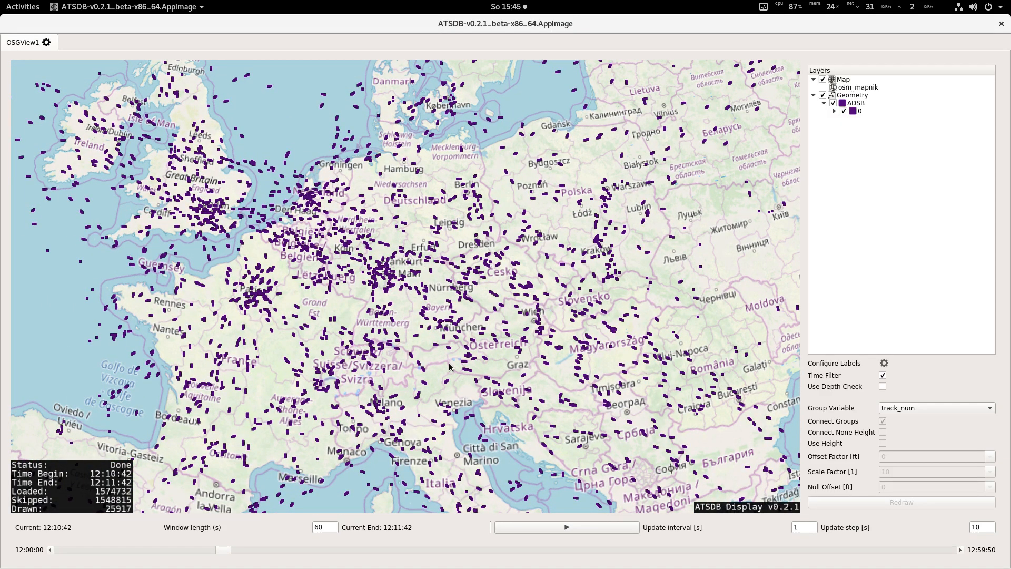
click(883, 375)
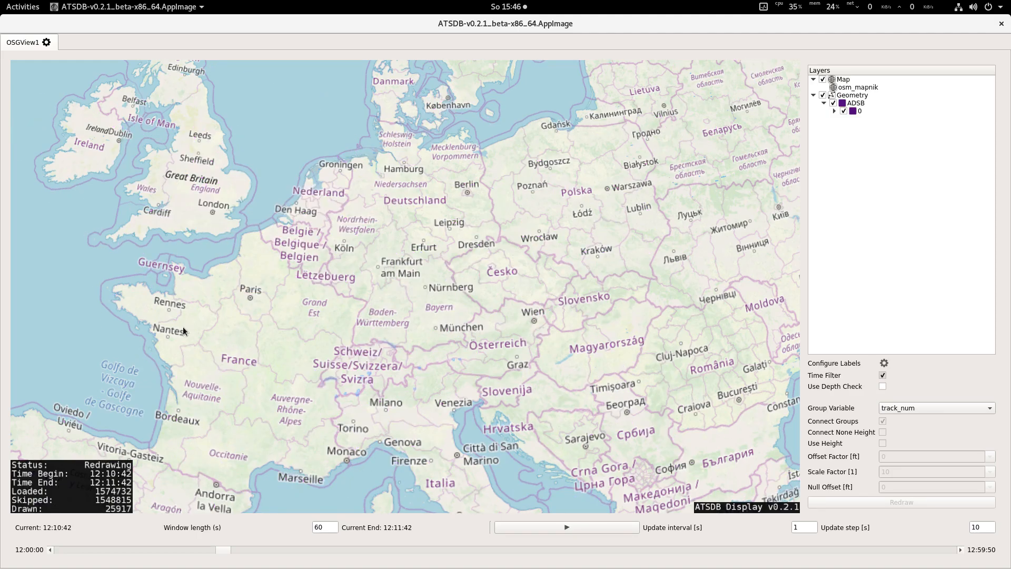
scroll(337, 353, down, 4)
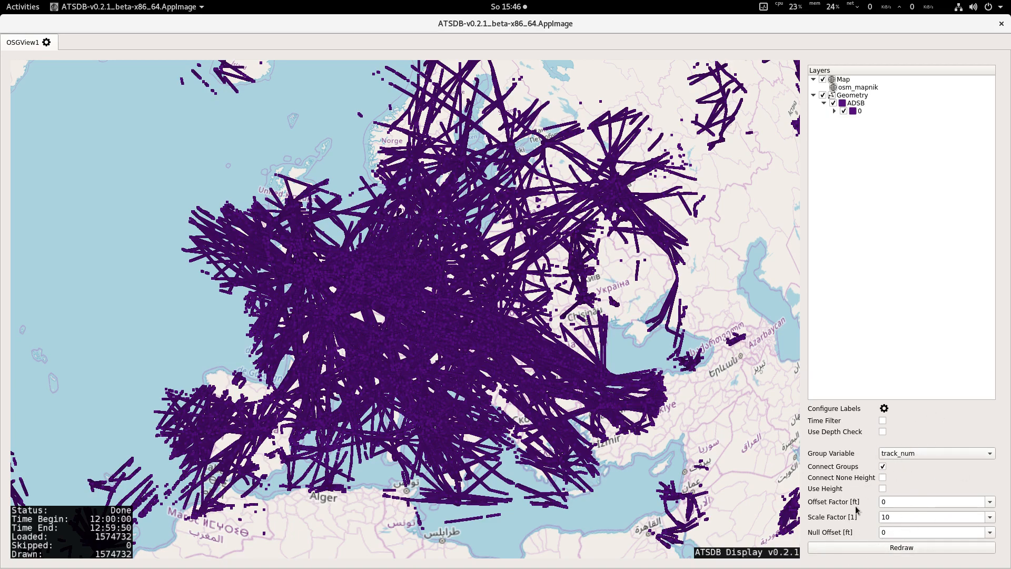
Step: Expand group 0 of the ADSB layer, set the Group Variable to target_addr, and redraw the data
click(914, 456)
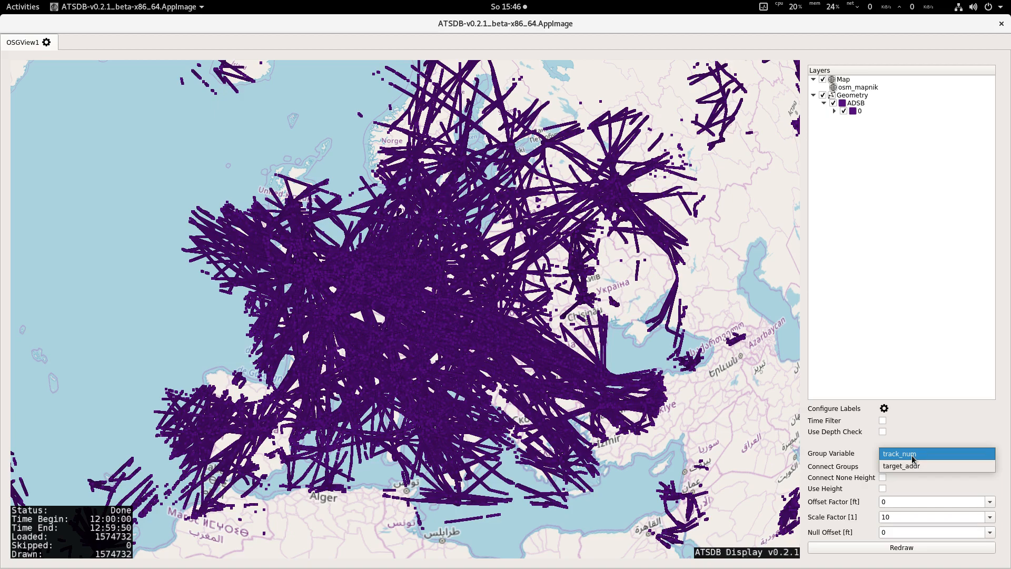
click(935, 436)
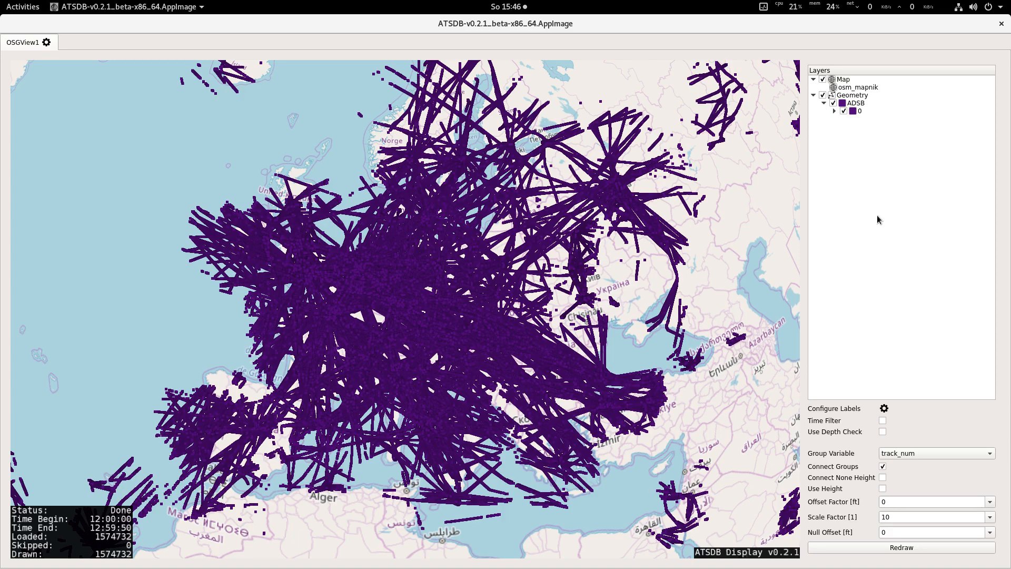
click(834, 111)
click(919, 458)
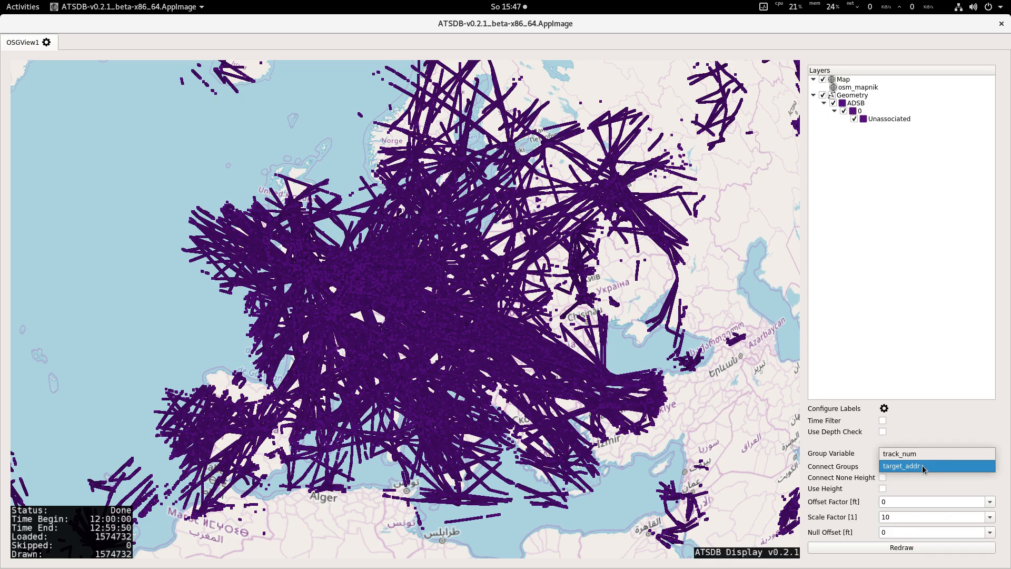
click(925, 467)
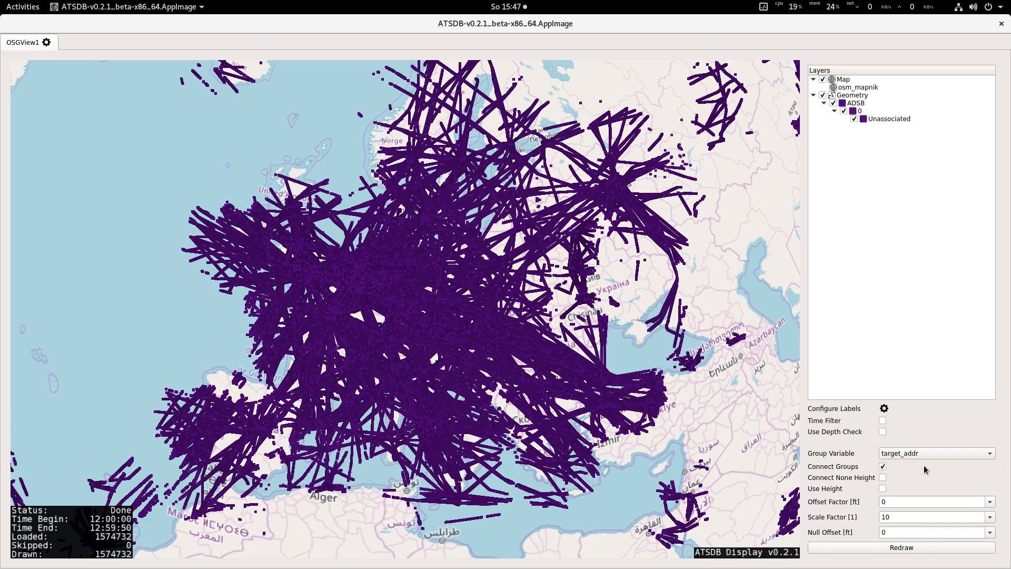
click(923, 549)
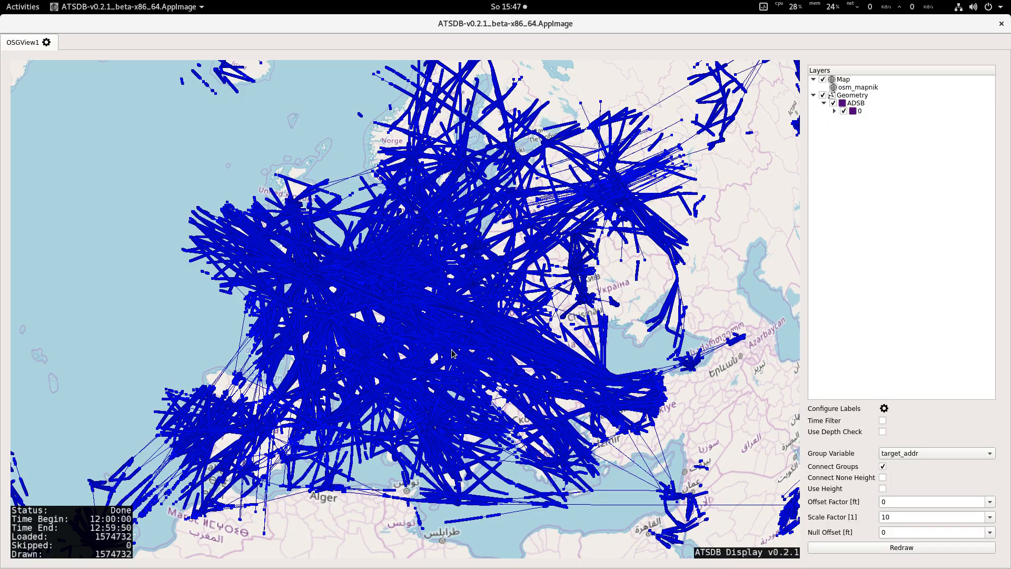
Step: Expand group 0 of the redrawn ADSB layer and browse its list of target address subgroups
scroll(430, 329, up, 8)
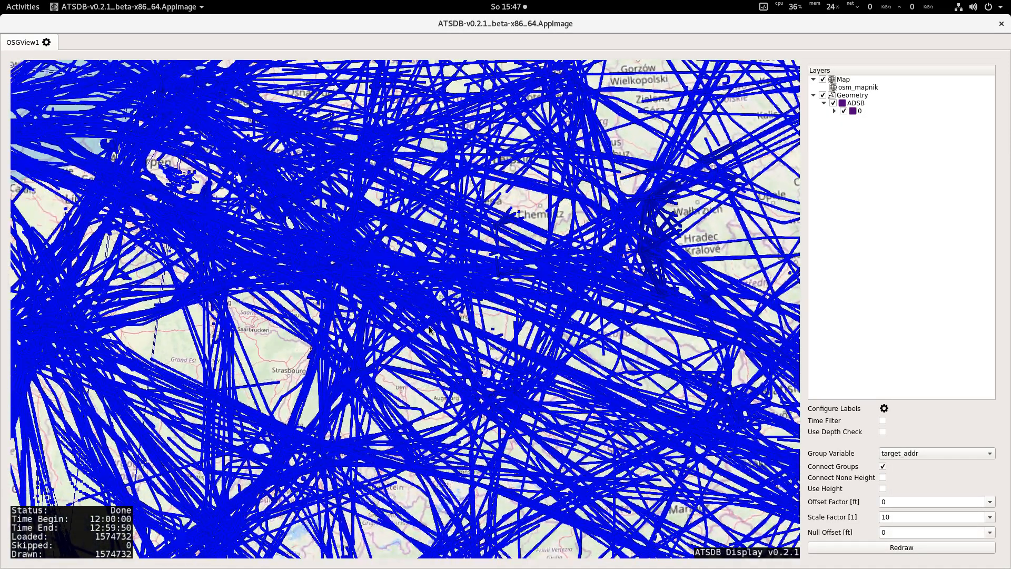
click(835, 112)
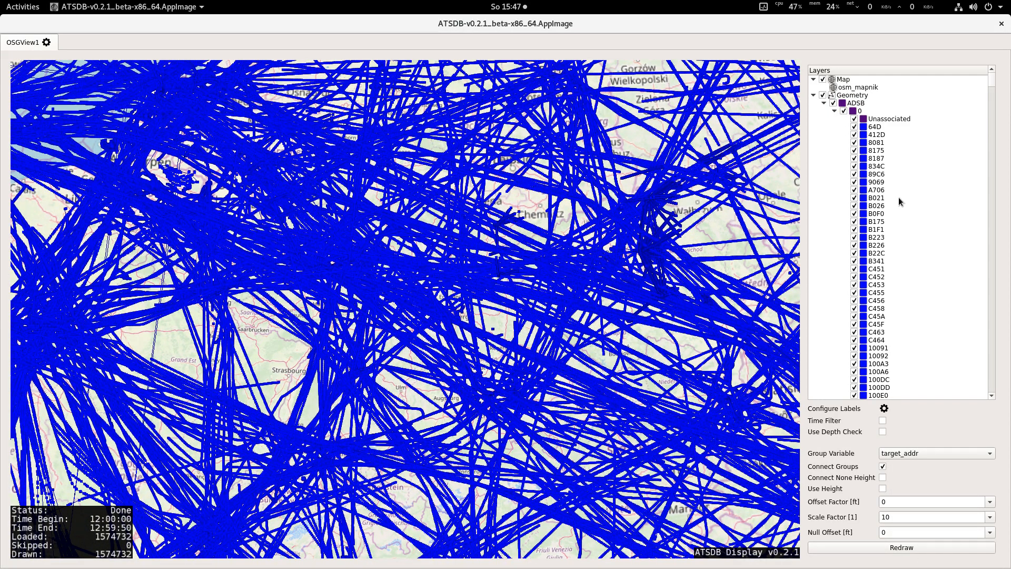
scroll(898, 198, down, 15)
scroll(900, 194, up, 15)
Step: Examine the connected track lines over southern Germany and its surroundings up close, and collapse group 0 of the ADSB layer
scroll(431, 324, up, 5)
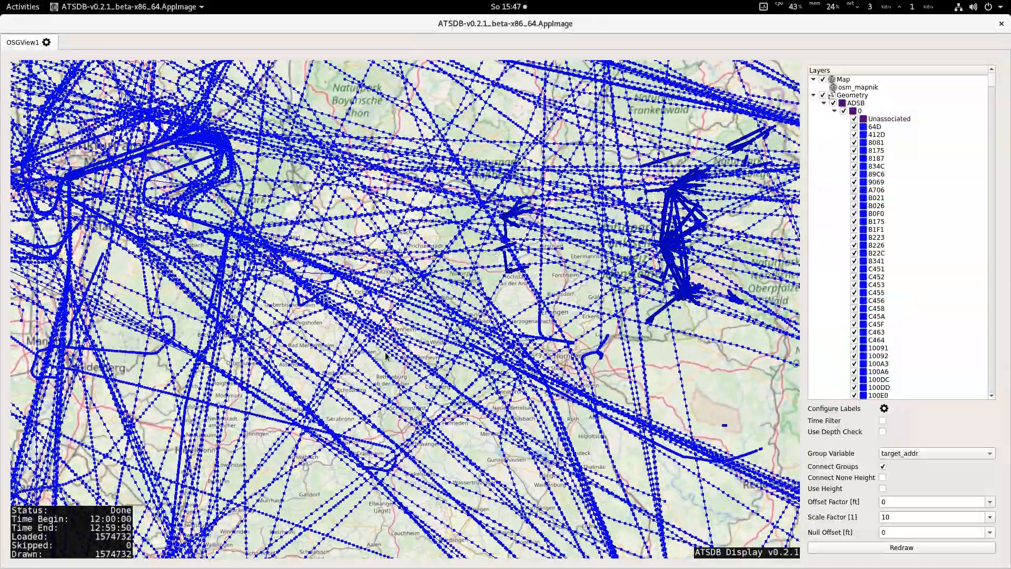
drag(385, 356, 179, 391)
drag(467, 433, 374, 329)
drag(463, 506, 290, 233)
scroll(302, 402, down, 5)
scroll(302, 402, down, 4)
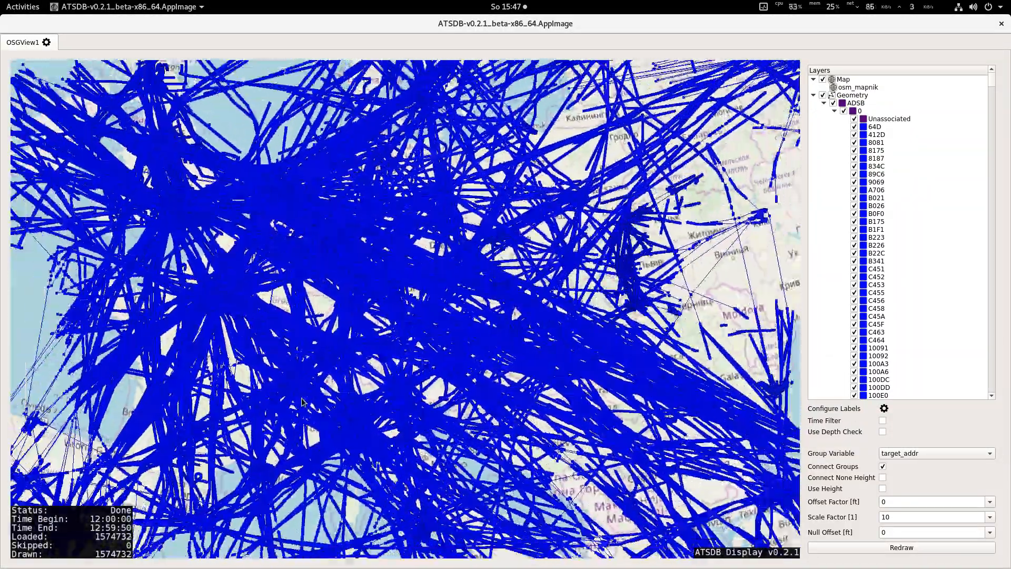
click(834, 111)
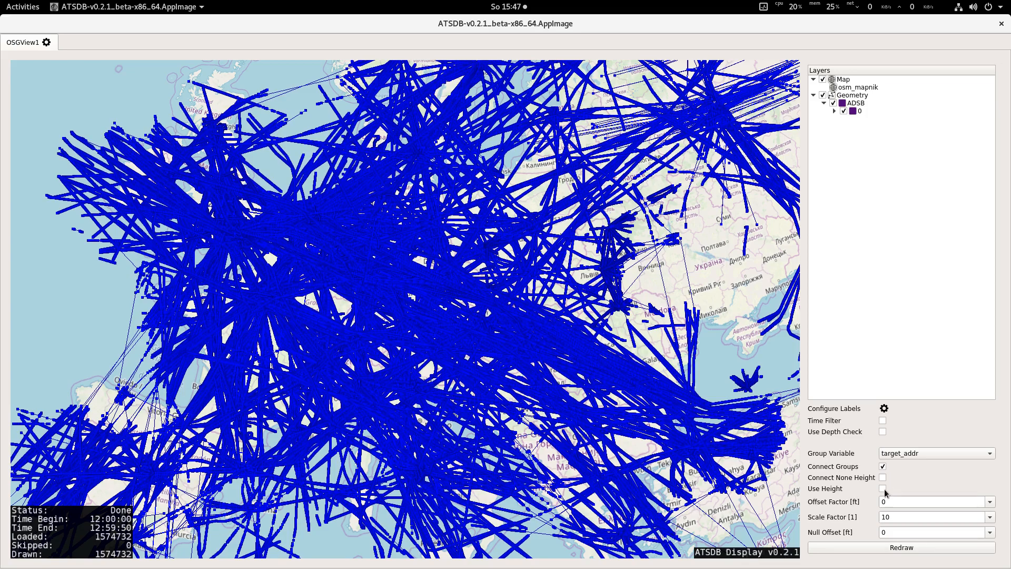
Step: Enable Use Height for the ADSB data and inspect the tracks over central Europe
click(883, 489)
scroll(432, 345, up, 5)
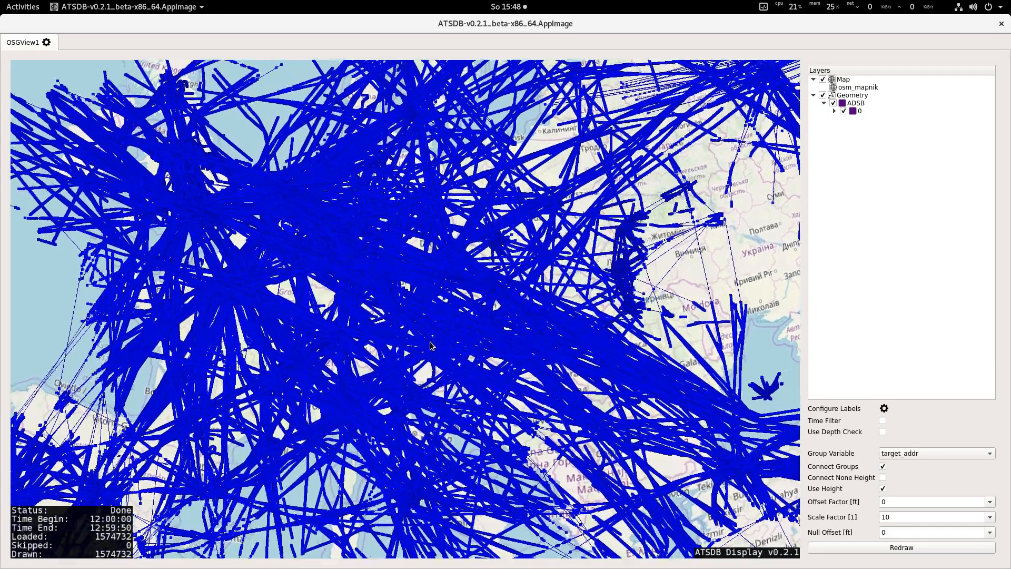
scroll(407, 287, up, 5)
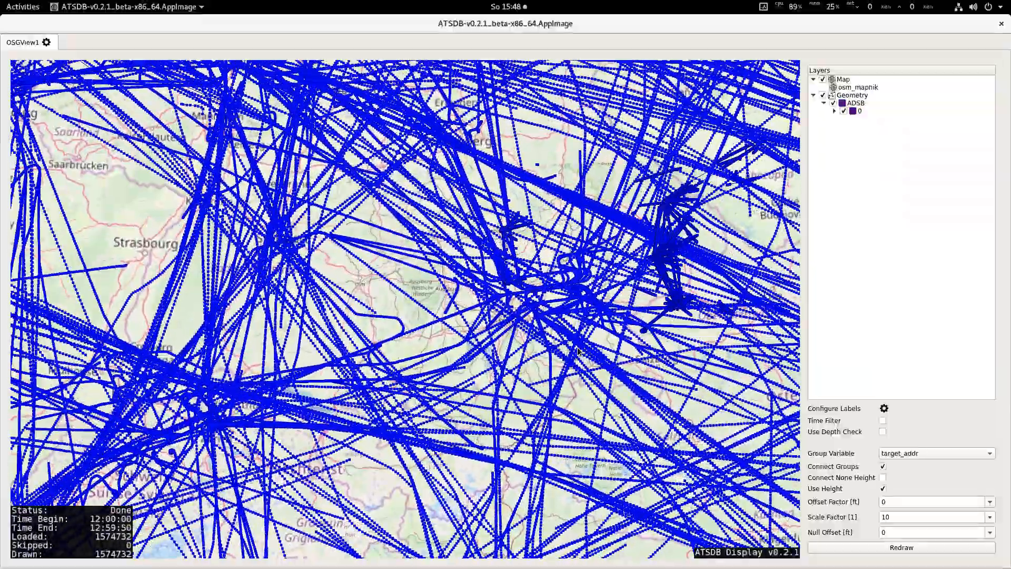
drag(578, 351, 658, 533)
drag(406, 241, 215, 297)
scroll(309, 357, down, 10)
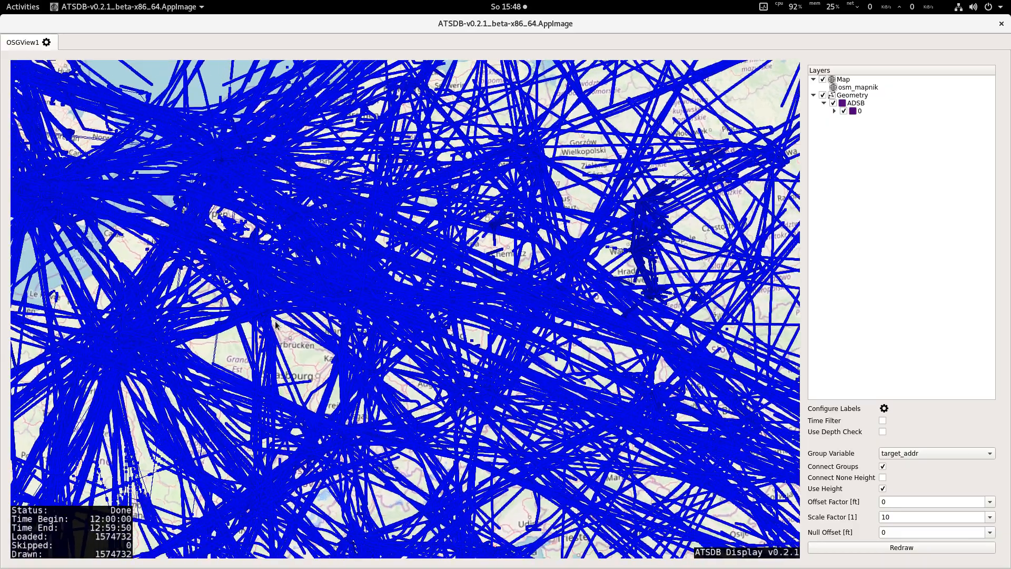
scroll(308, 358, down, 2)
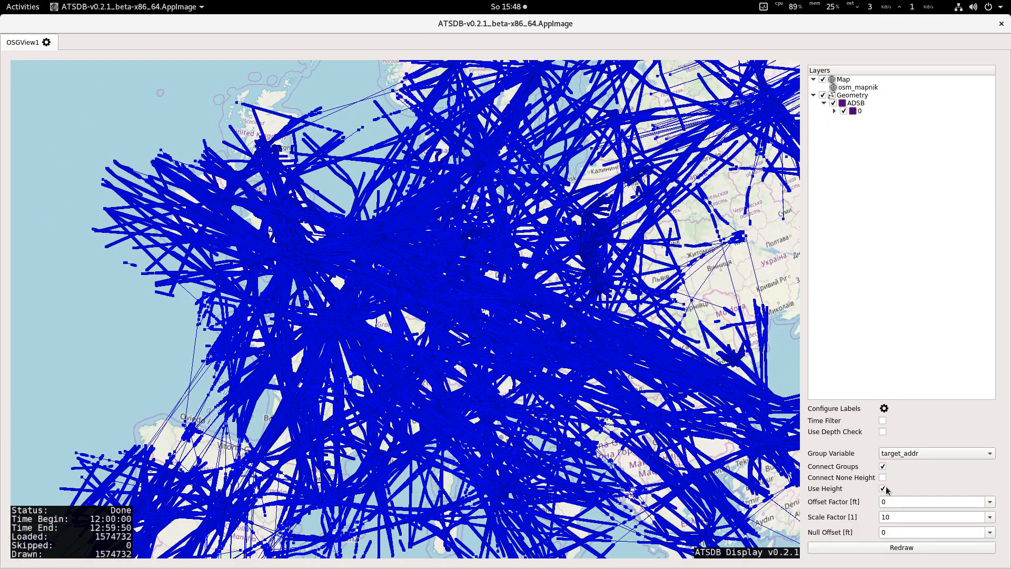
Step: Redraw the ADSB data with height applied and enable Use Depth Check
click(907, 548)
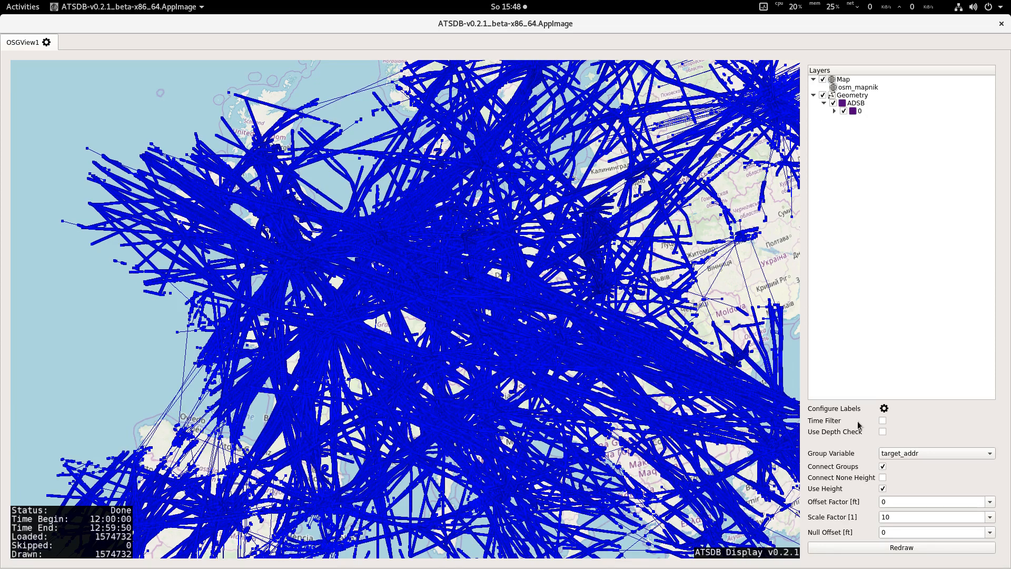
click(883, 432)
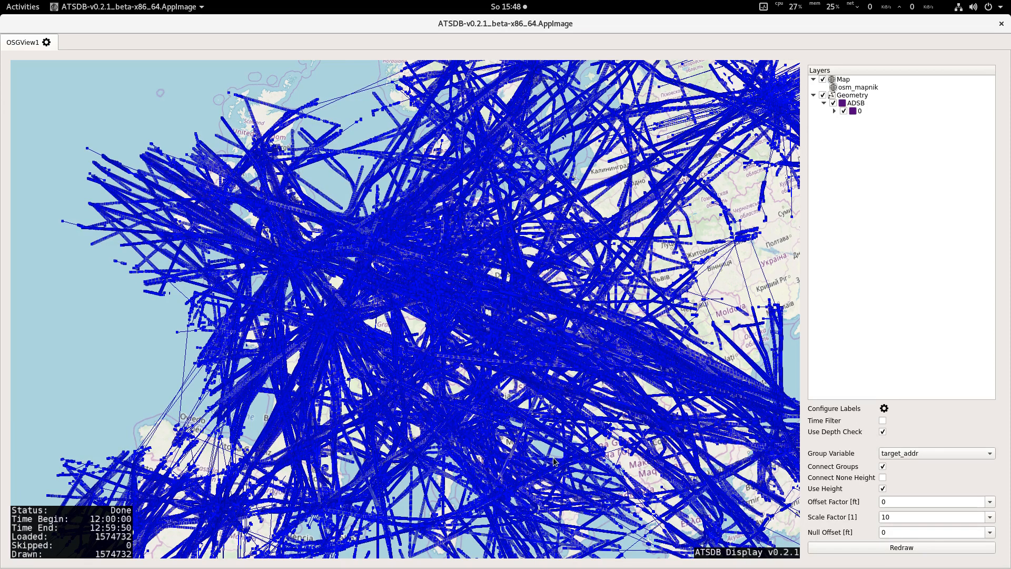
Step: Examine the height-drawn tracks over Switzerland and the Alps up close from tilted and rotated viewpoints
scroll(442, 380, up, 5)
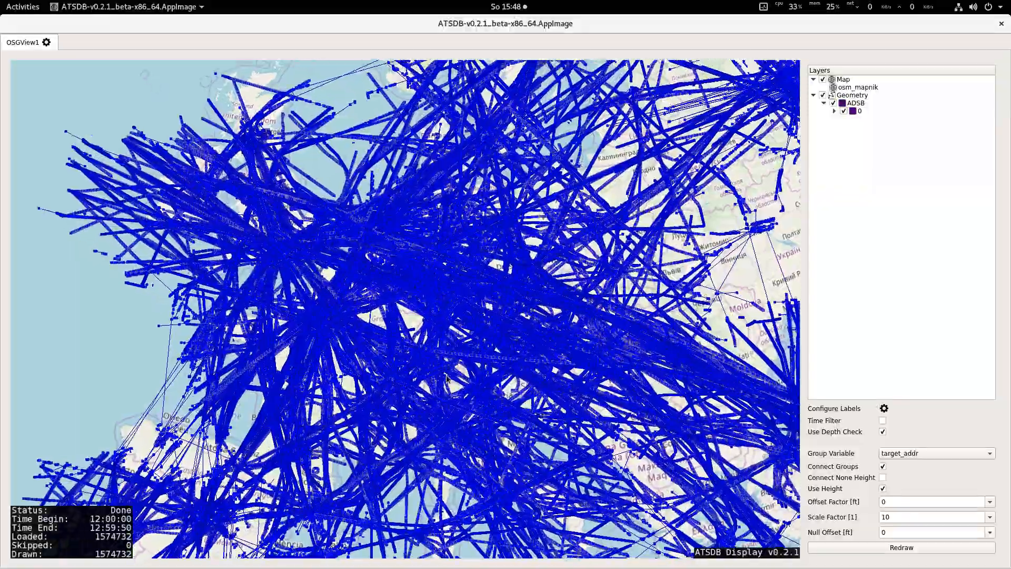
scroll(453, 282, up, 5)
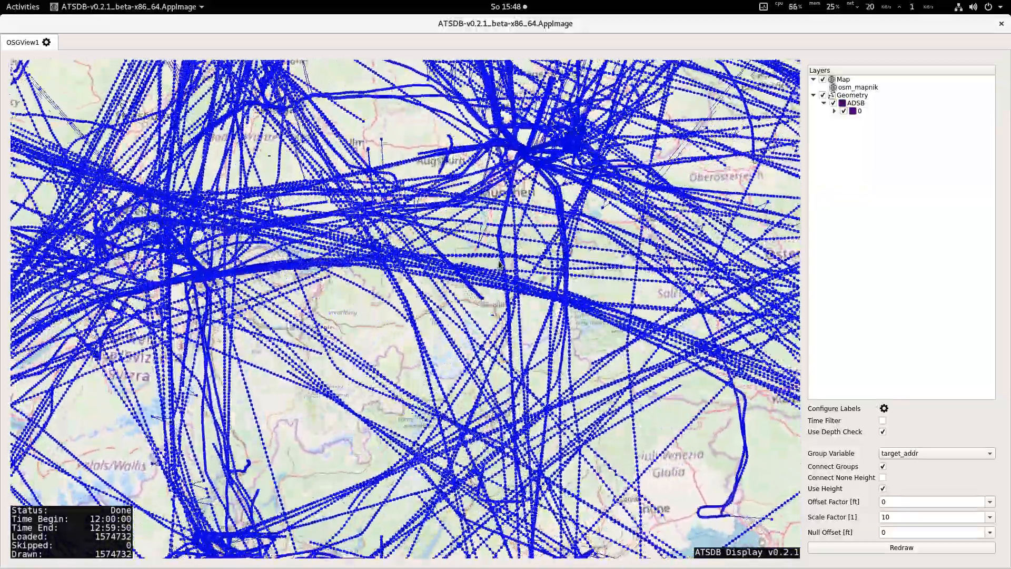
drag(500, 264, 507, 64)
drag(585, 369, 321, 415)
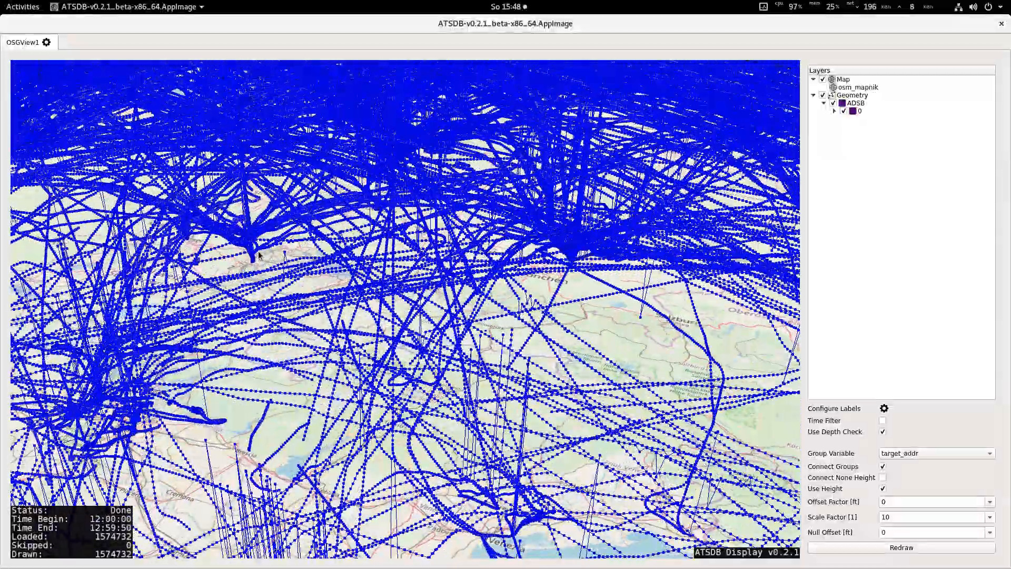
drag(258, 256, 257, 287)
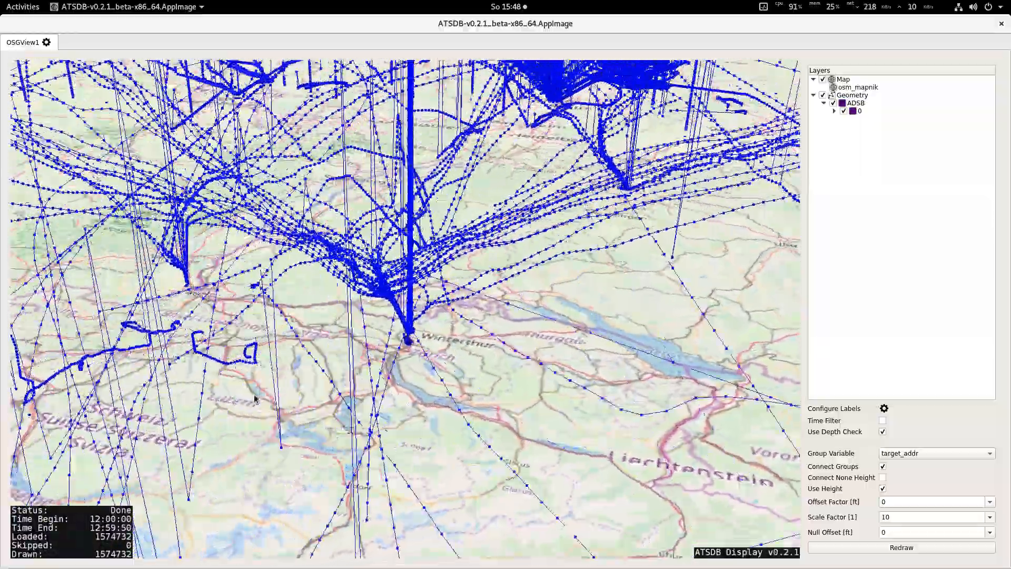
drag(255, 398, 340, 383)
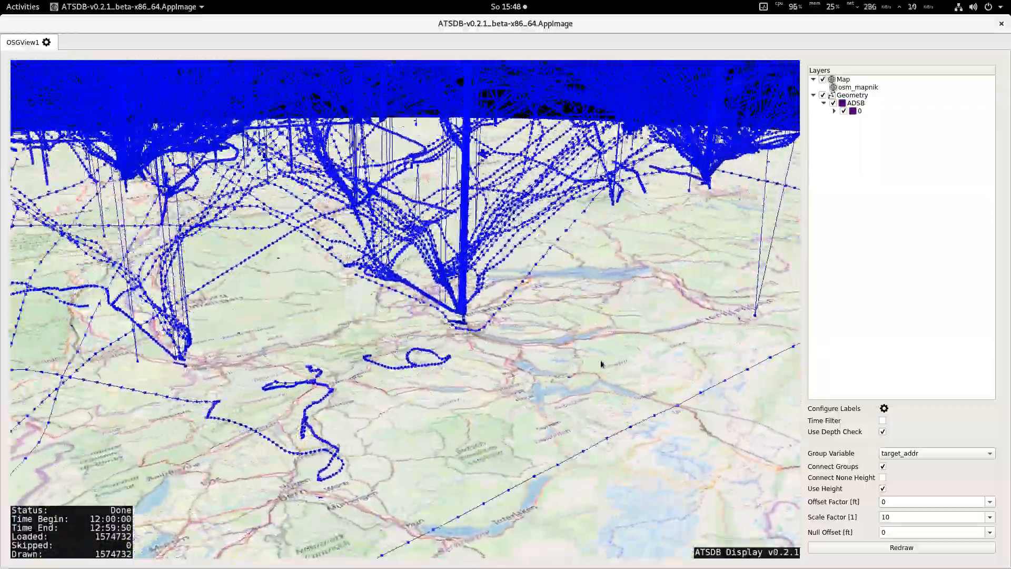
drag(601, 363, 415, 467)
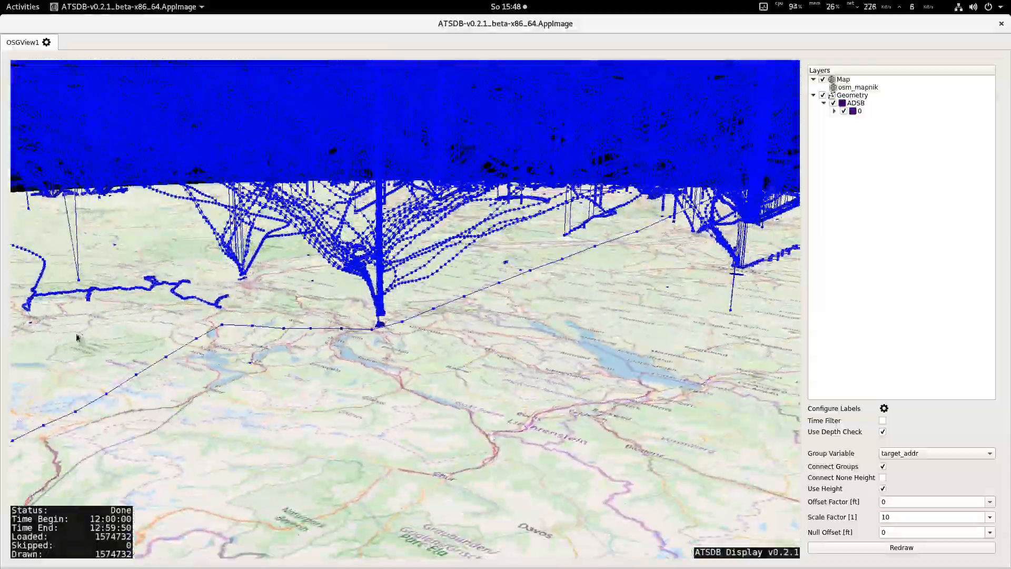
drag(77, 337, 95, 357)
drag(208, 394, 272, 391)
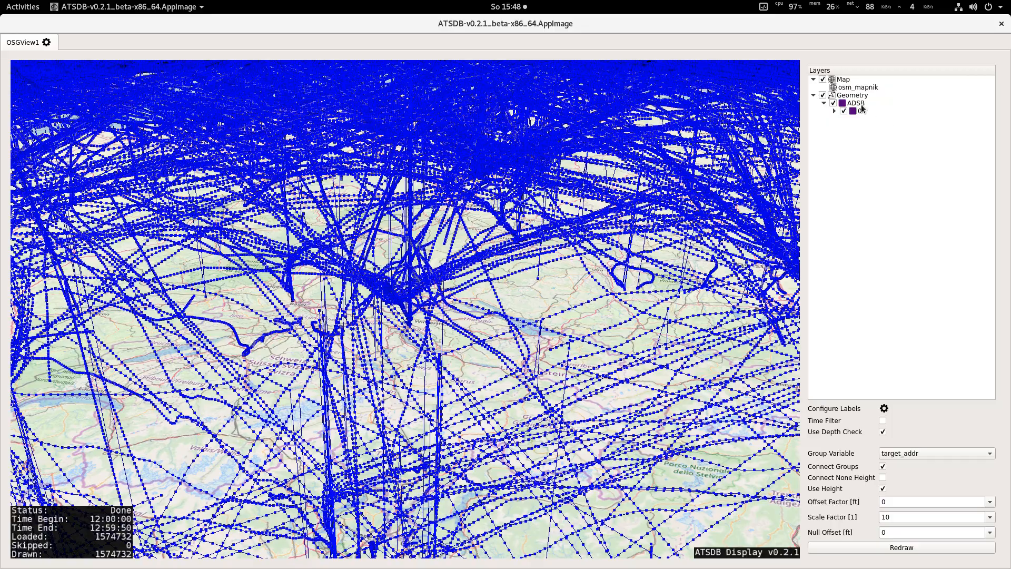
Step: Change the color of the ADSB layer from the basic colors to a brighter medium blue
right_click(842, 101)
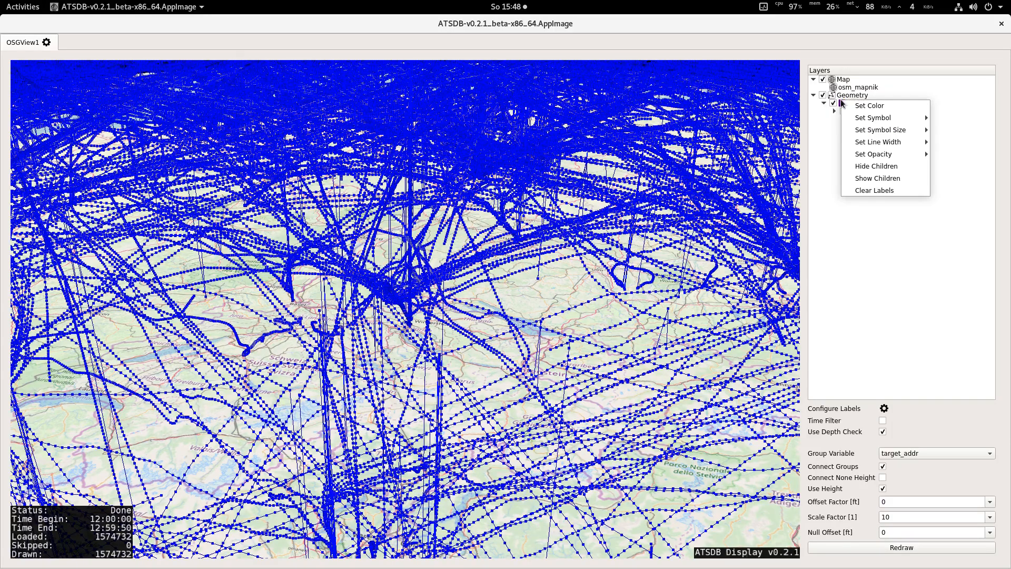
click(855, 106)
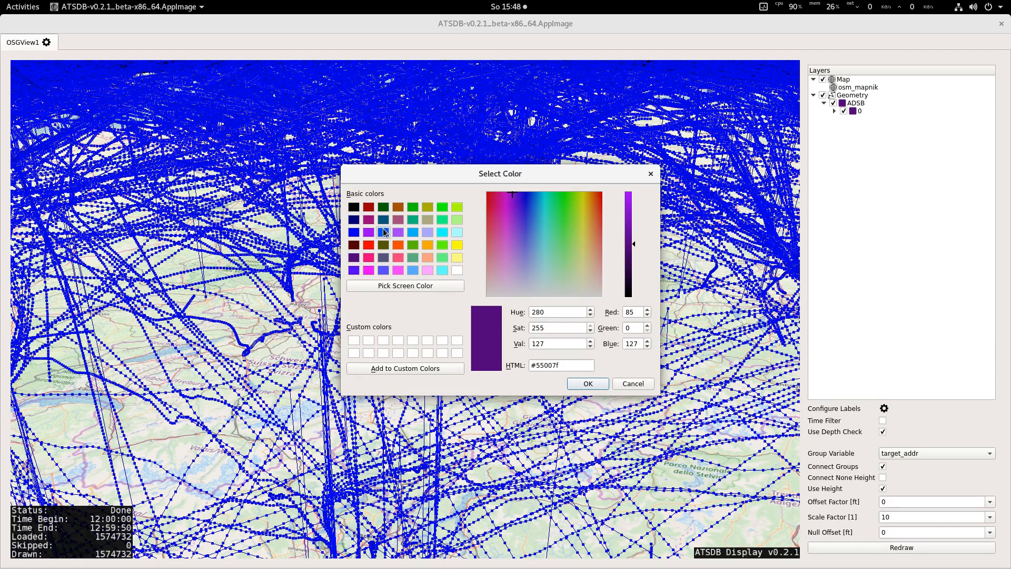
click(580, 386)
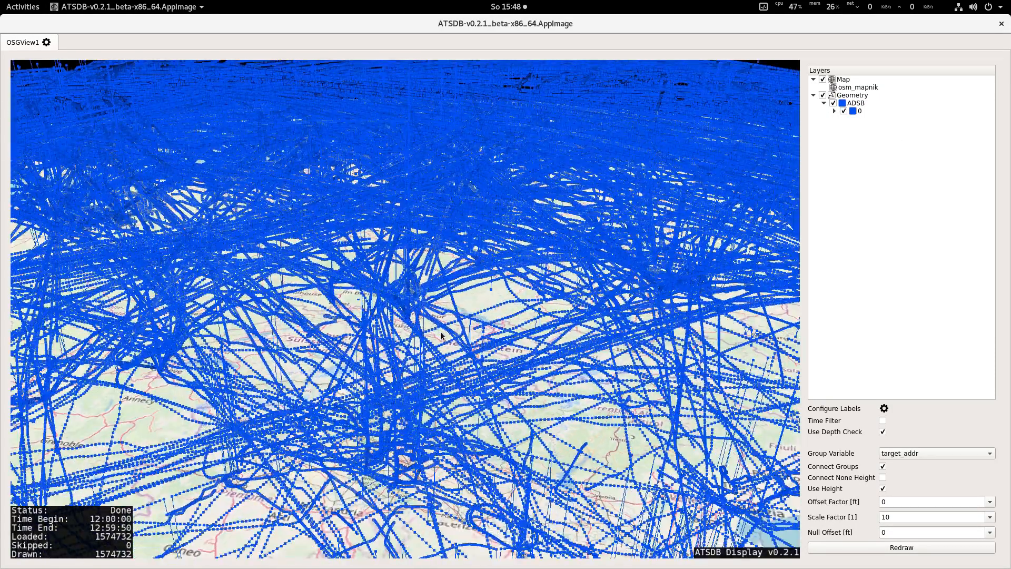
Step: Examine the recolored tracks over Europe and the approach and departure paths around Frankfurt from several angles
scroll(436, 319, up, 2)
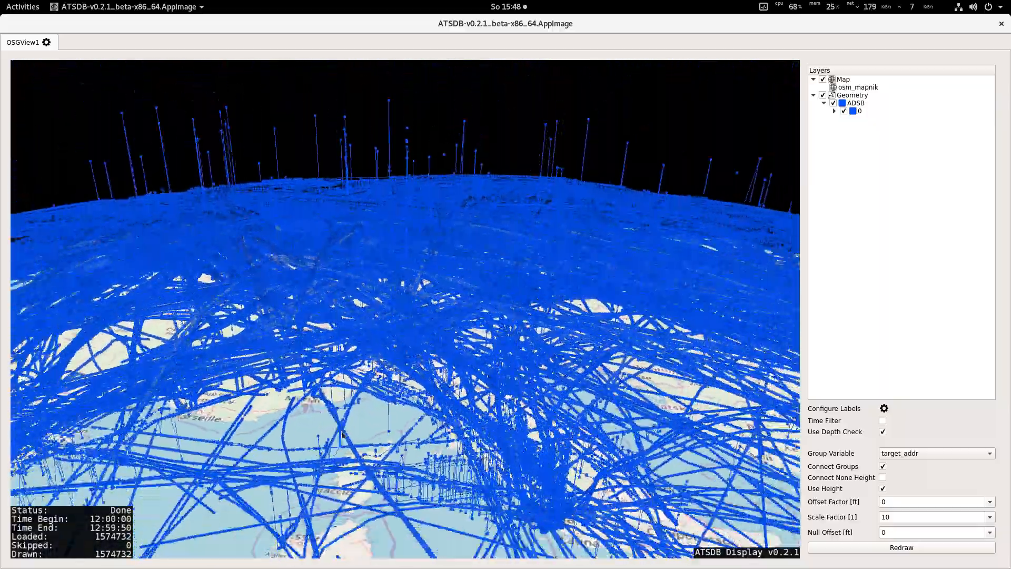
scroll(367, 373, down, 2)
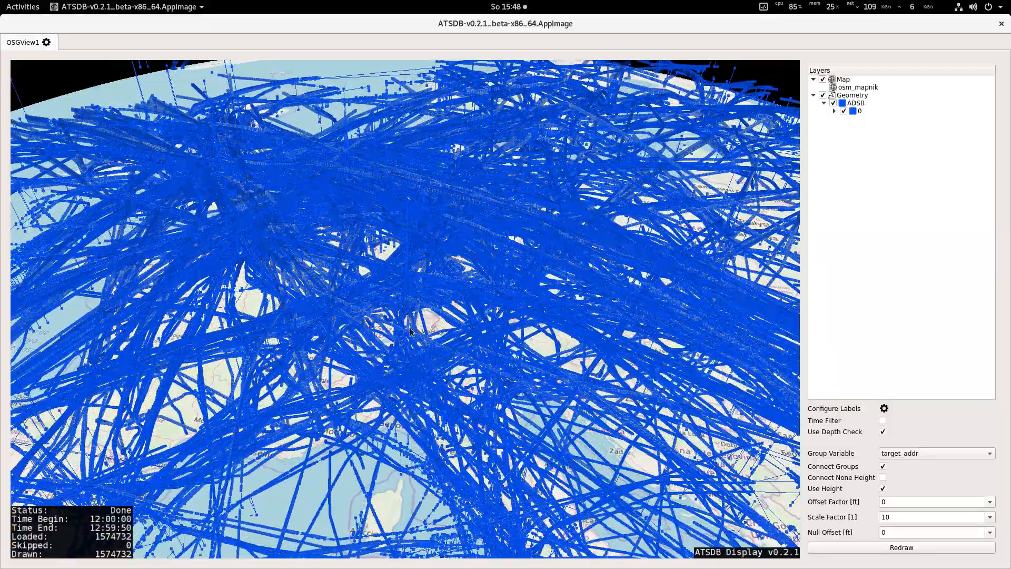
drag(411, 331, 420, 452)
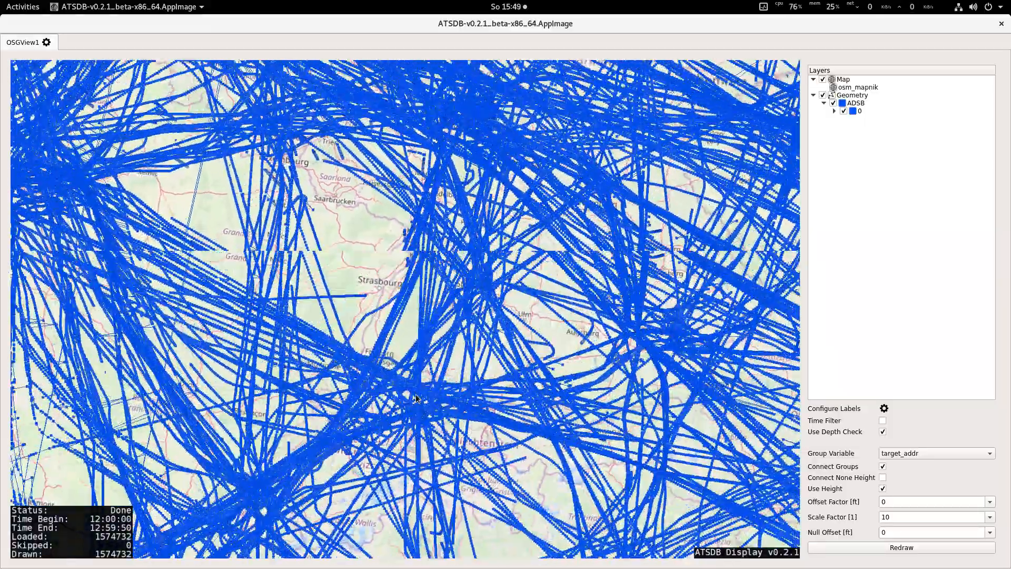
drag(416, 398, 329, 282)
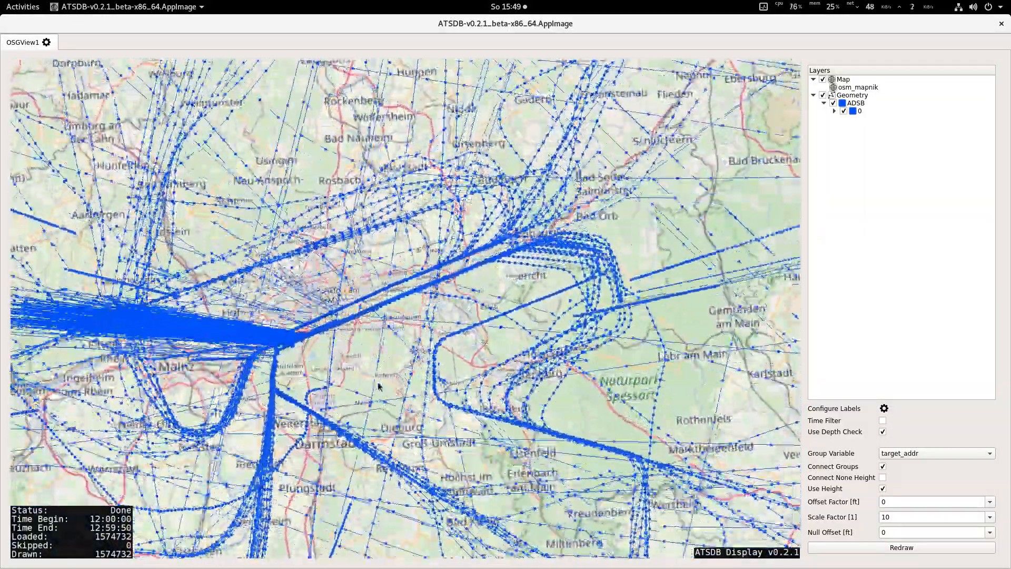
drag(378, 386, 332, 255)
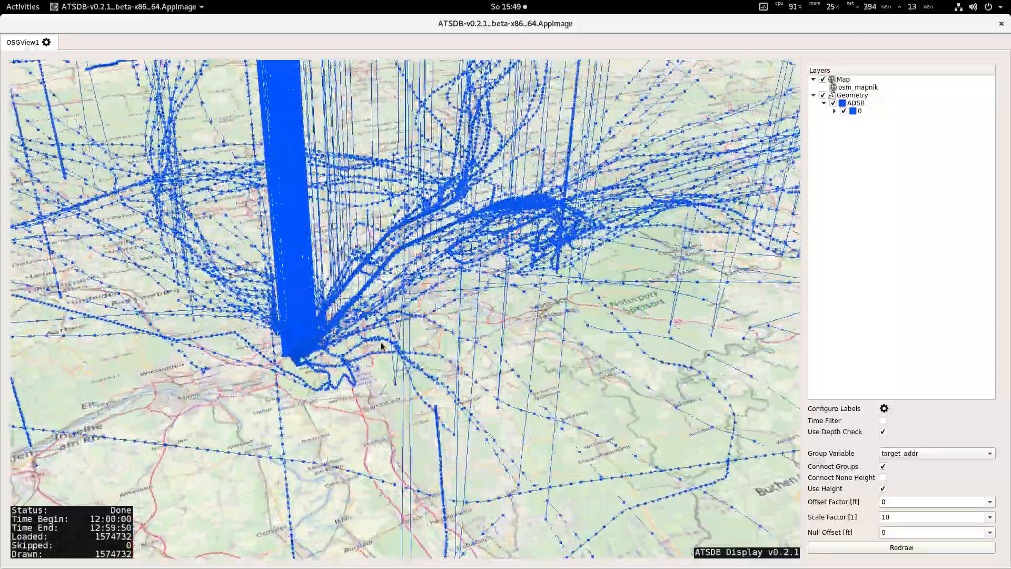
drag(383, 347, 554, 333)
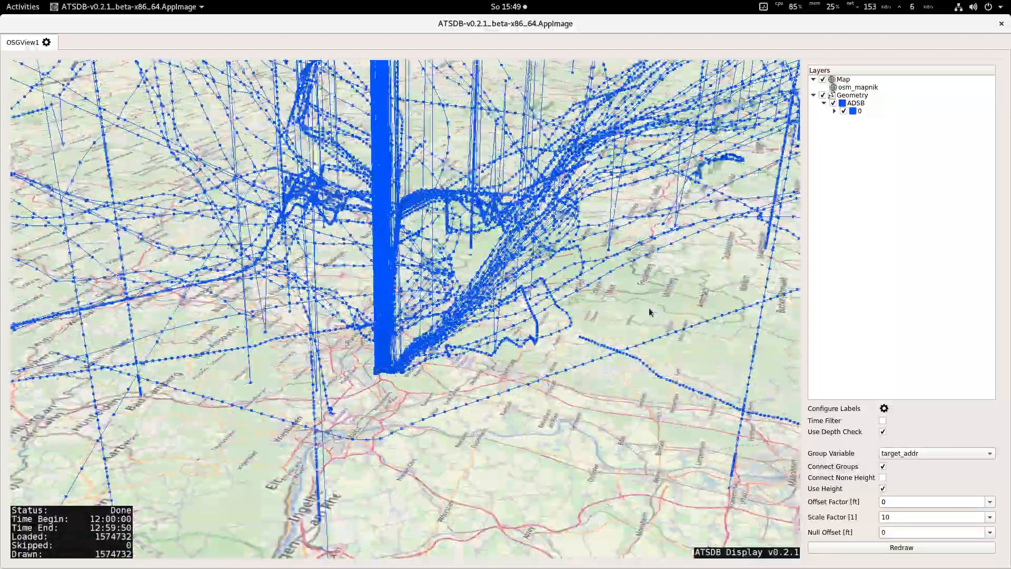
drag(650, 312, 248, 378)
drag(69, 360, 276, 363)
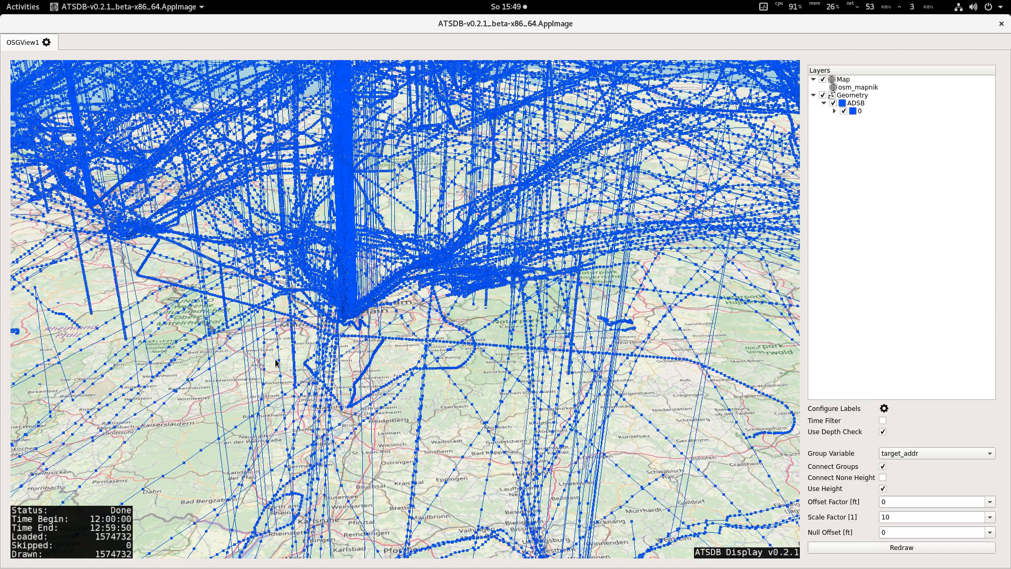
Step: Enable the Time Filter for the ADSB data and start the time playback with a 60-second window
click(883, 421)
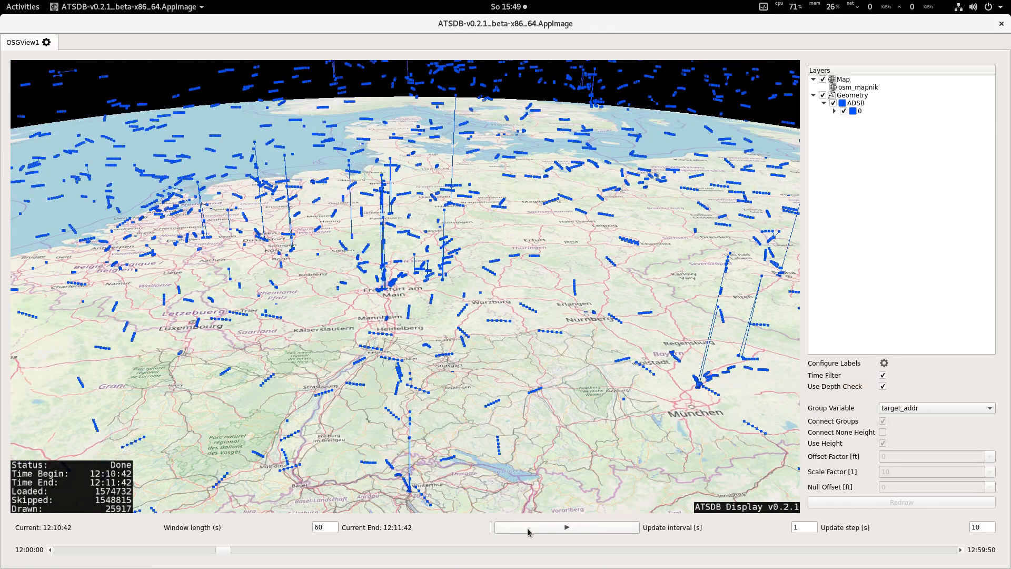
click(528, 529)
Step: Follow the air traffic around Munich airport during playback, both close up and from a wider tilted view
drag(489, 429, 379, 301)
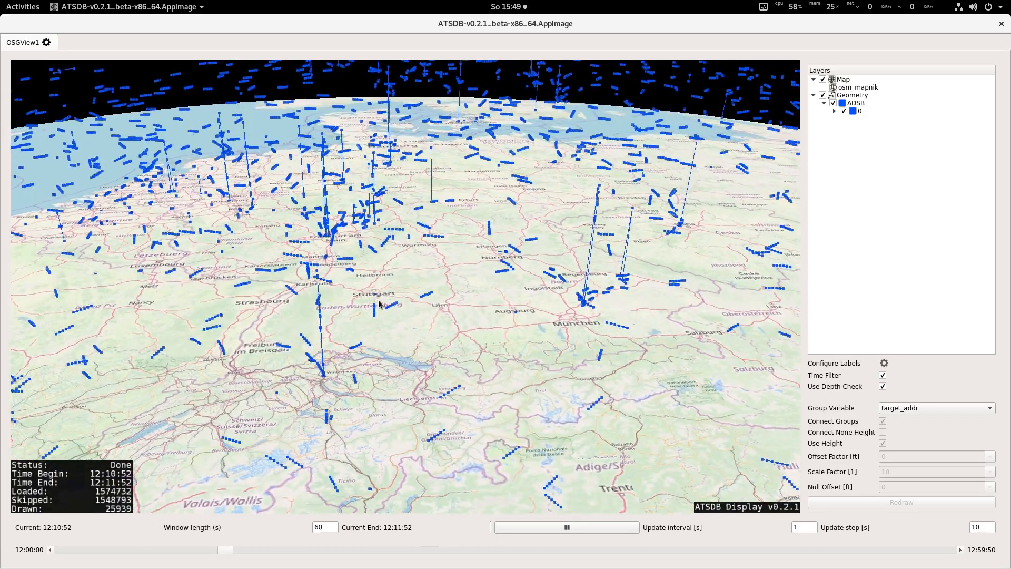
scroll(477, 291, up, 3)
drag(622, 351, 300, 364)
scroll(411, 306, up, 3)
scroll(413, 309, up, 2)
scroll(413, 309, up, 5)
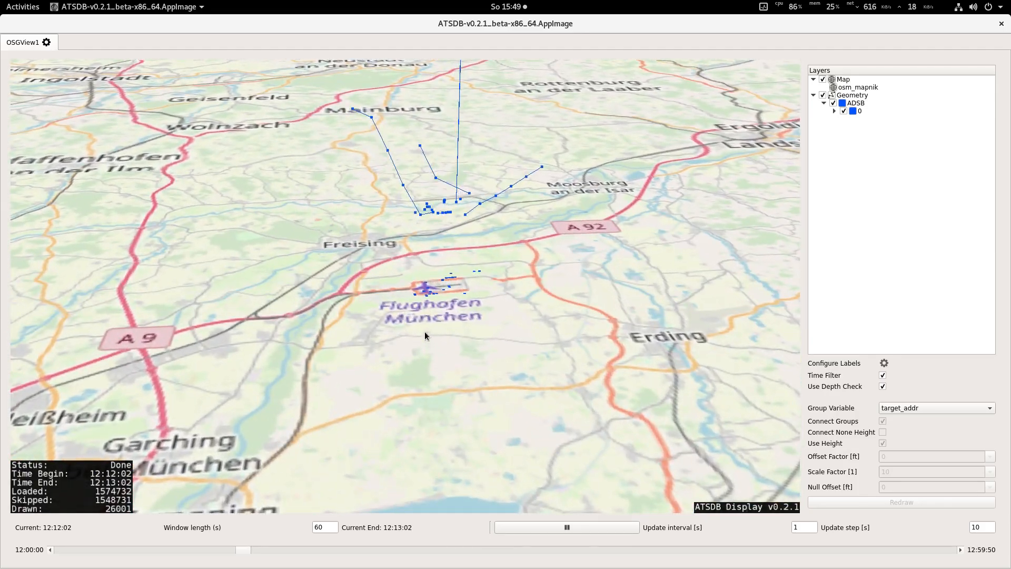
drag(425, 332, 433, 428)
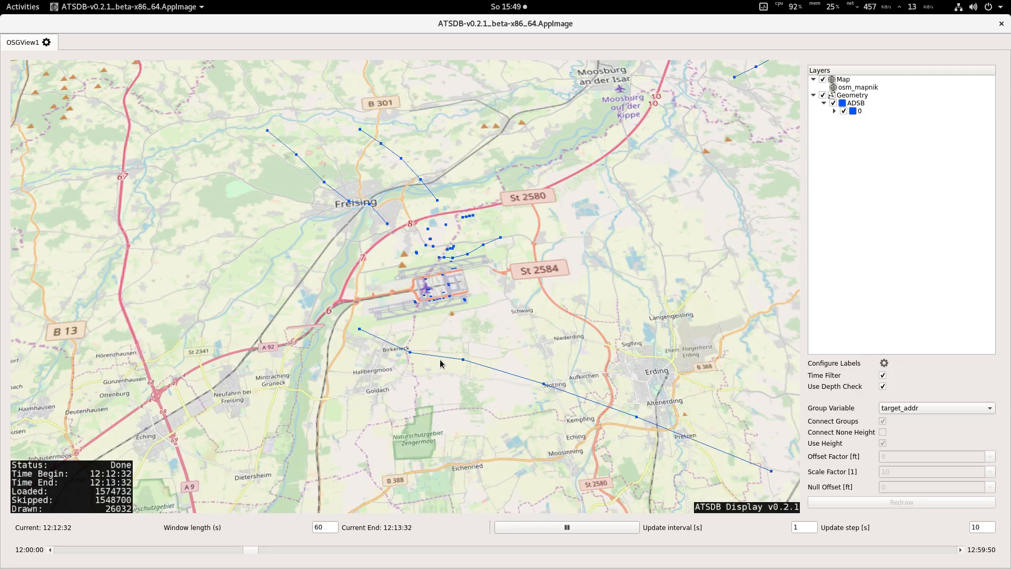
scroll(441, 363, down, 5)
scroll(436, 372, down, 1)
drag(403, 382, 483, 289)
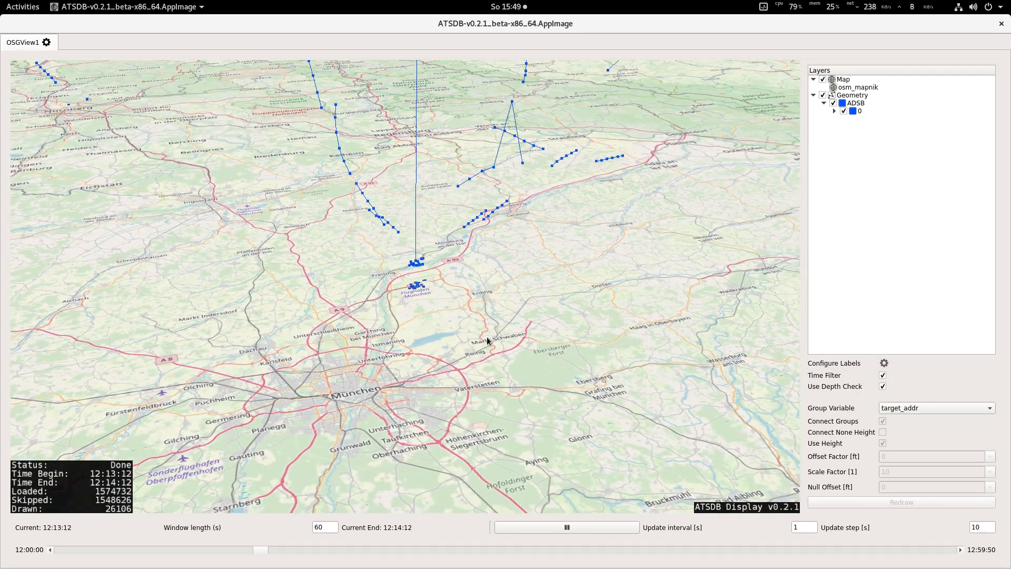
Step: Pause the playback and move the time window to start at 12:38:19
click(569, 527)
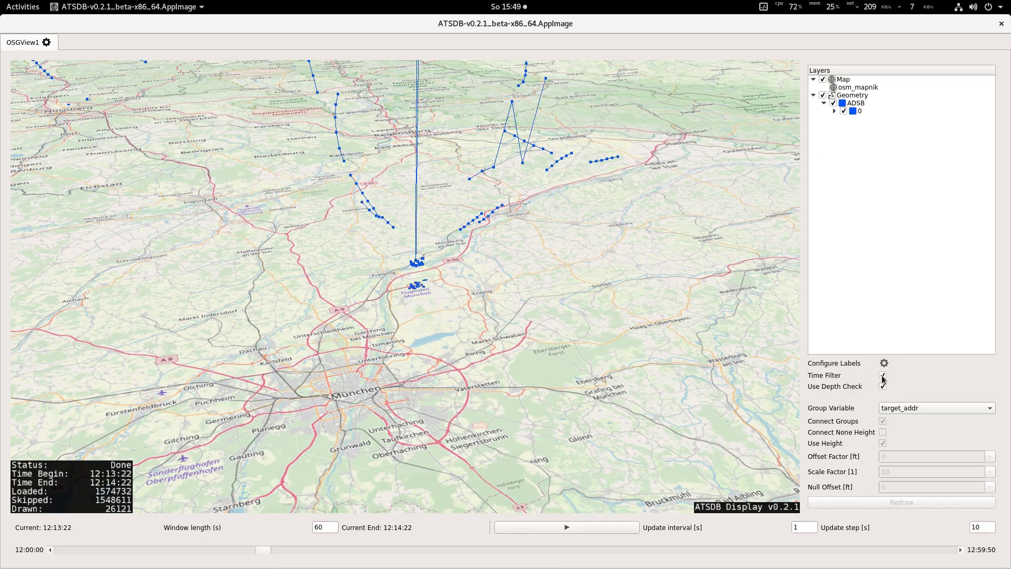
drag(264, 551, 646, 561)
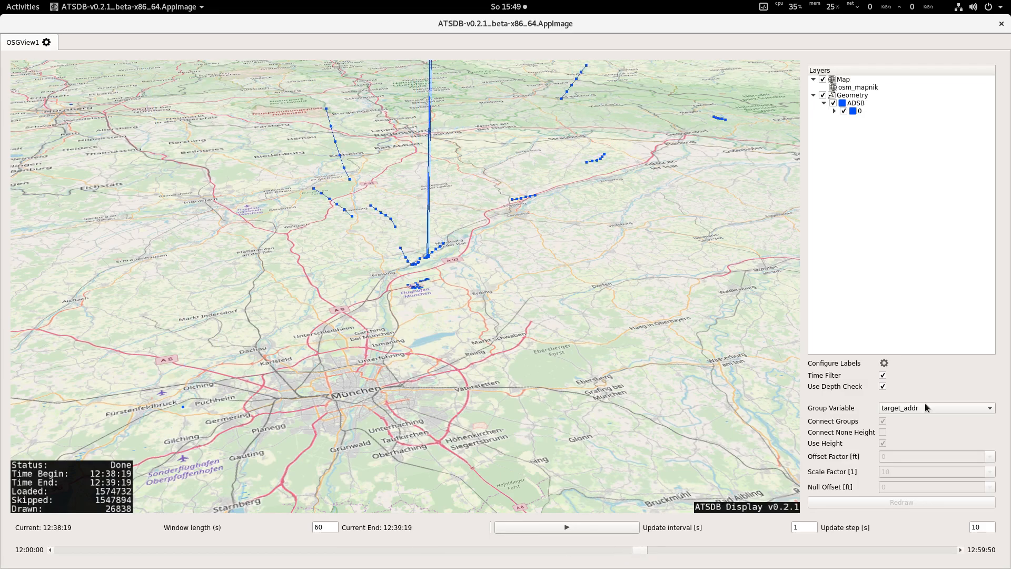
Step: Disable the Time Filter and view the full ADSB data set over the whole globe
click(883, 376)
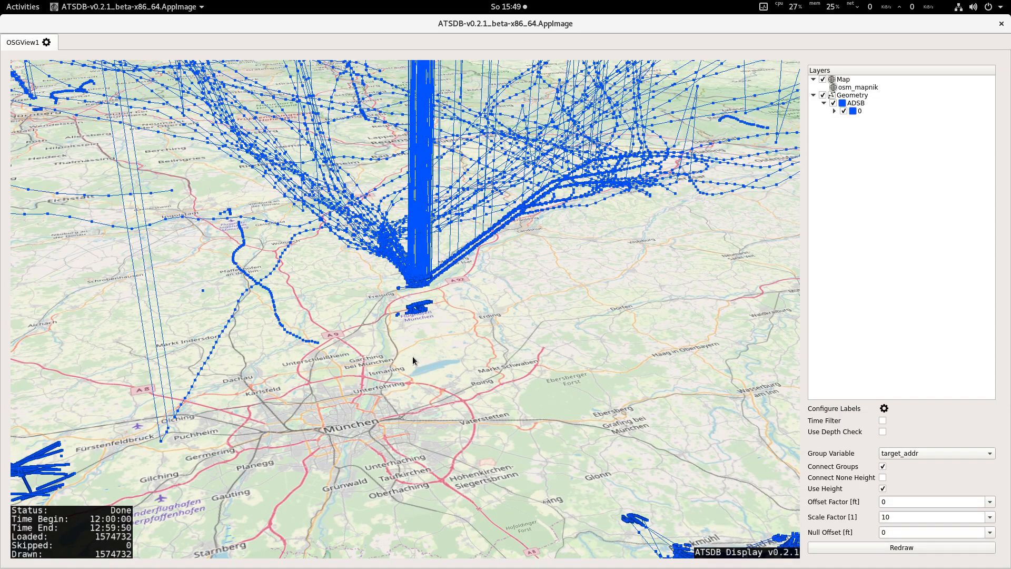
scroll(413, 357, down, 15)
scroll(417, 386, down, 10)
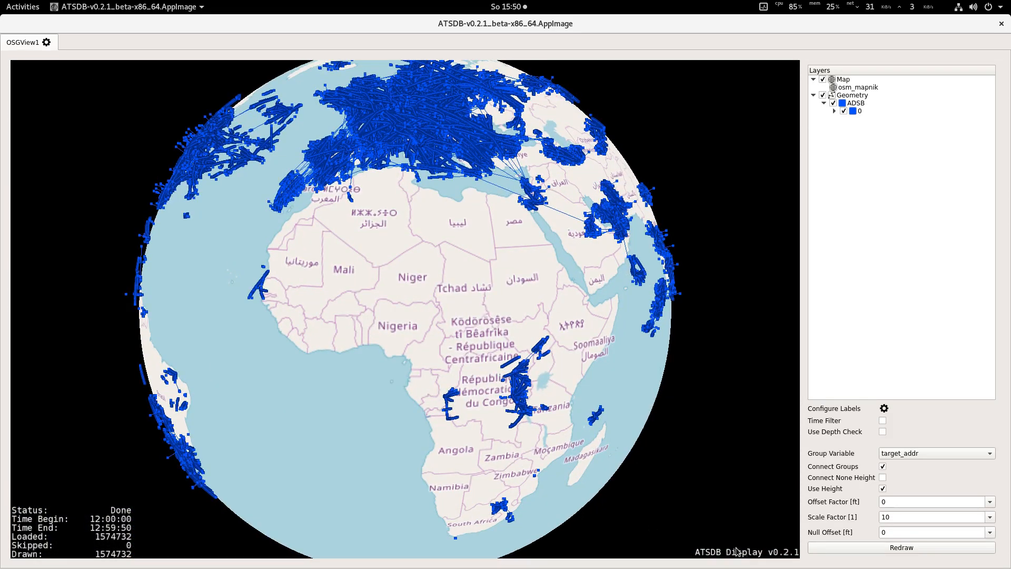
drag(380, 387, 387, 434)
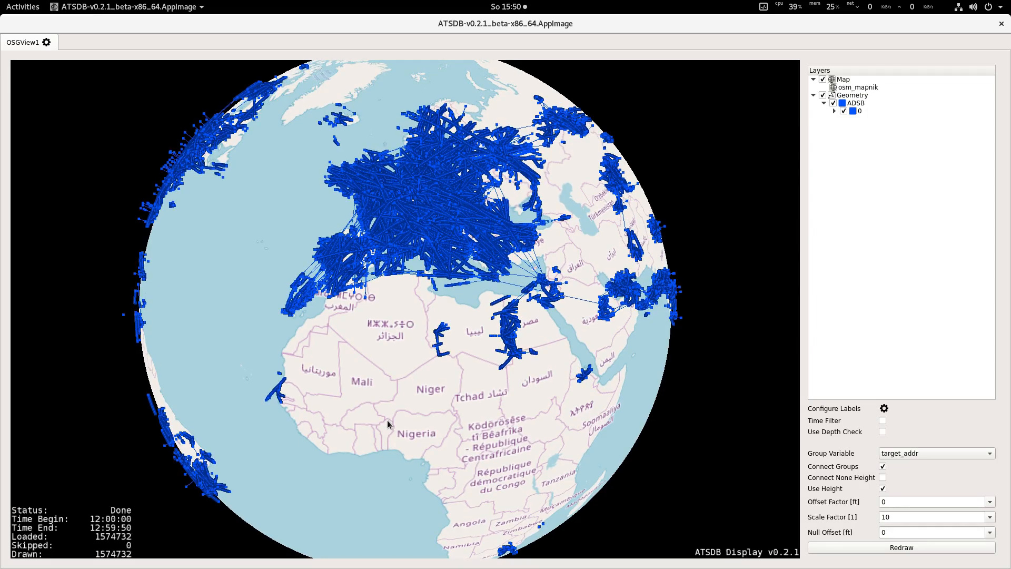